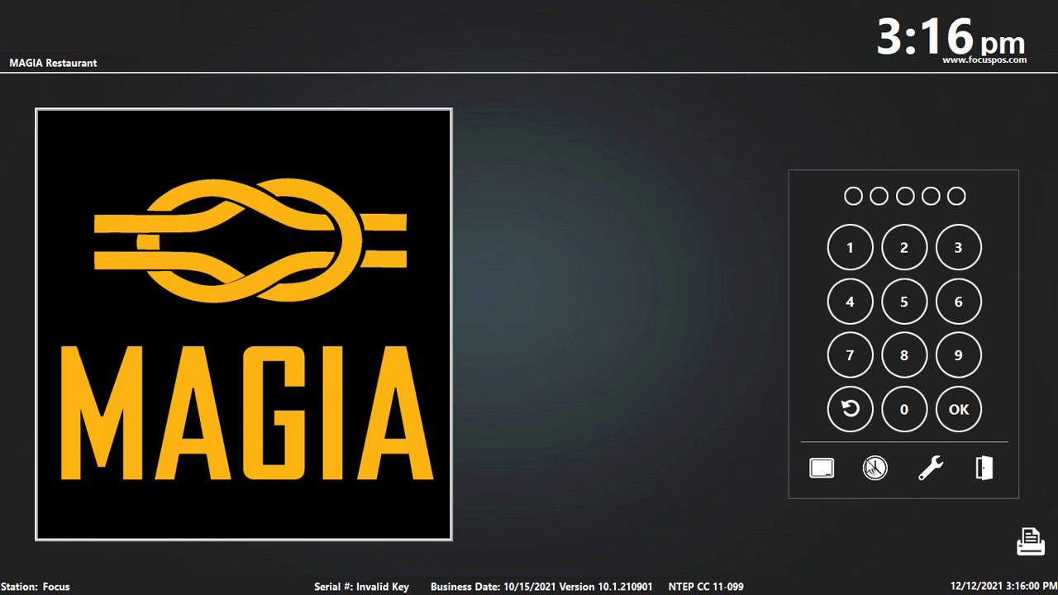
# - Open the office setup from the manager functions and enter the access code
pyautogui.click(940, 467)
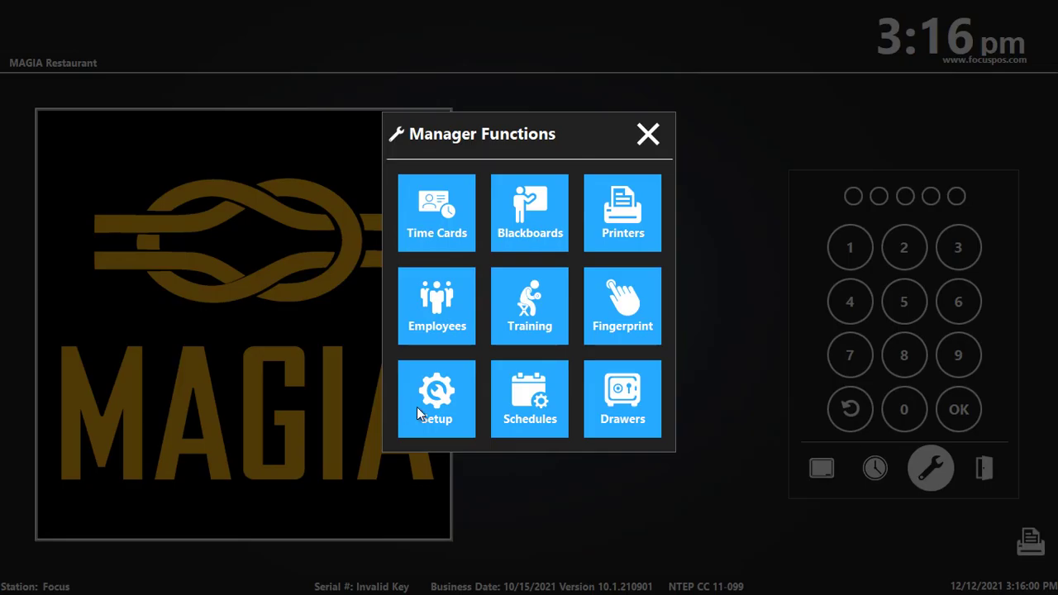
pyautogui.click(421, 404)
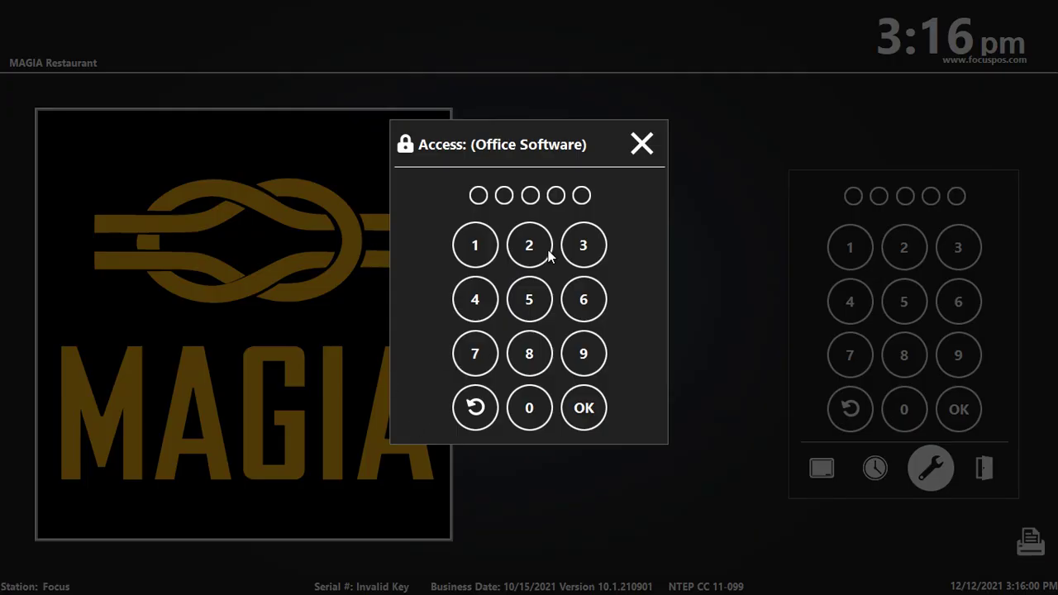
pyautogui.click(488, 343)
pyautogui.click(589, 418)
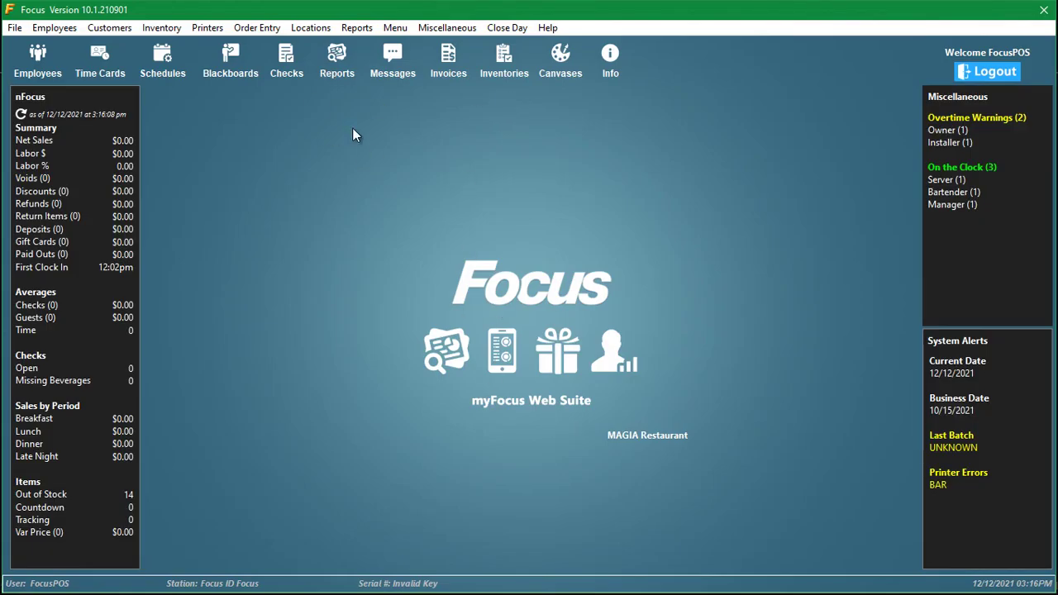
# - Open the Canvas Designer and load the Daily Specials canvas
pyautogui.click(566, 63)
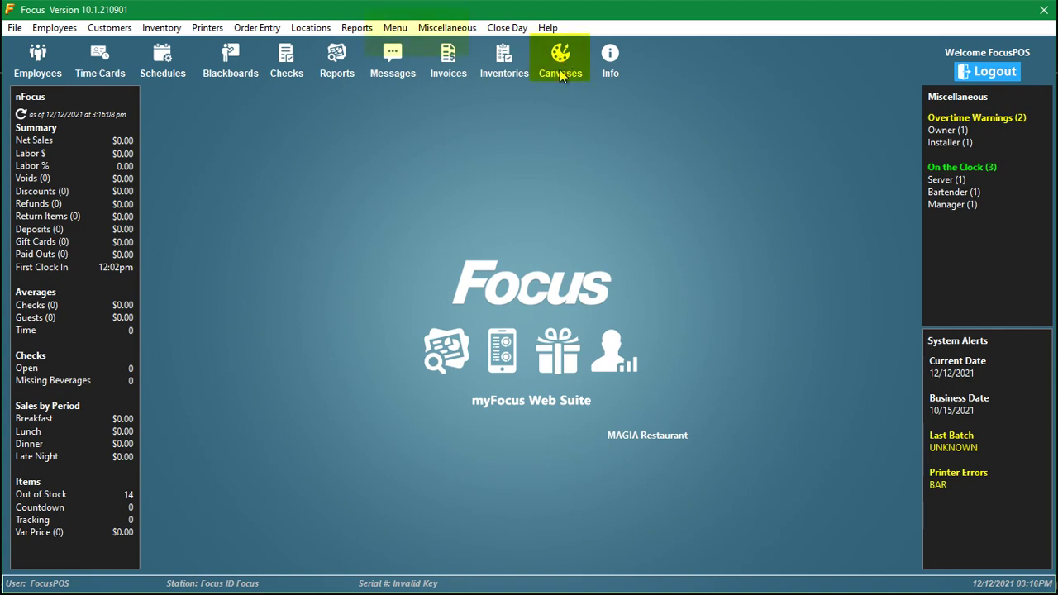
pyautogui.click(385, 29)
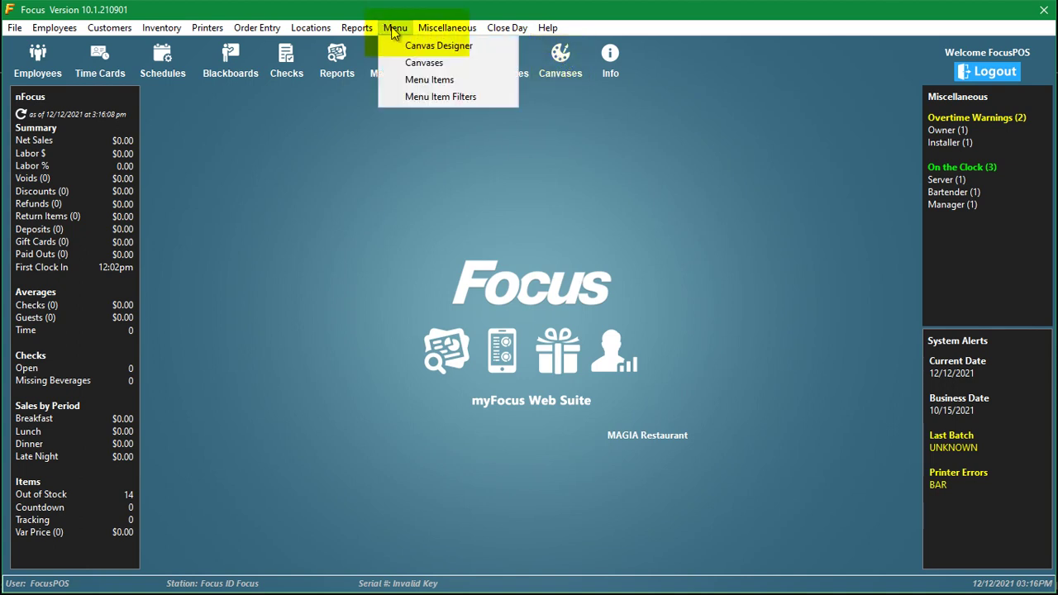
pyautogui.click(416, 48)
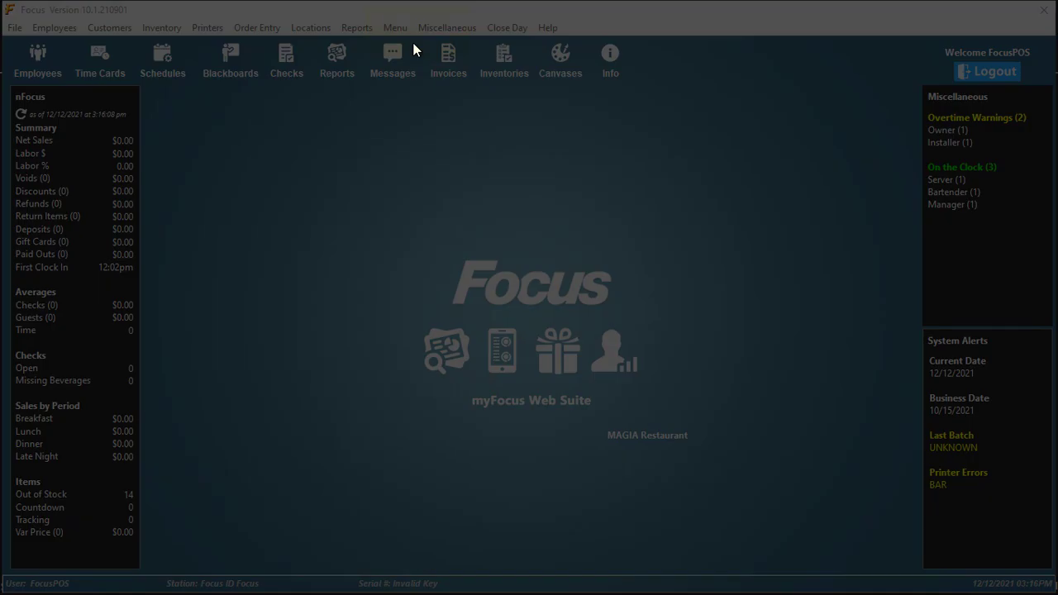
pyautogui.click(178, 98)
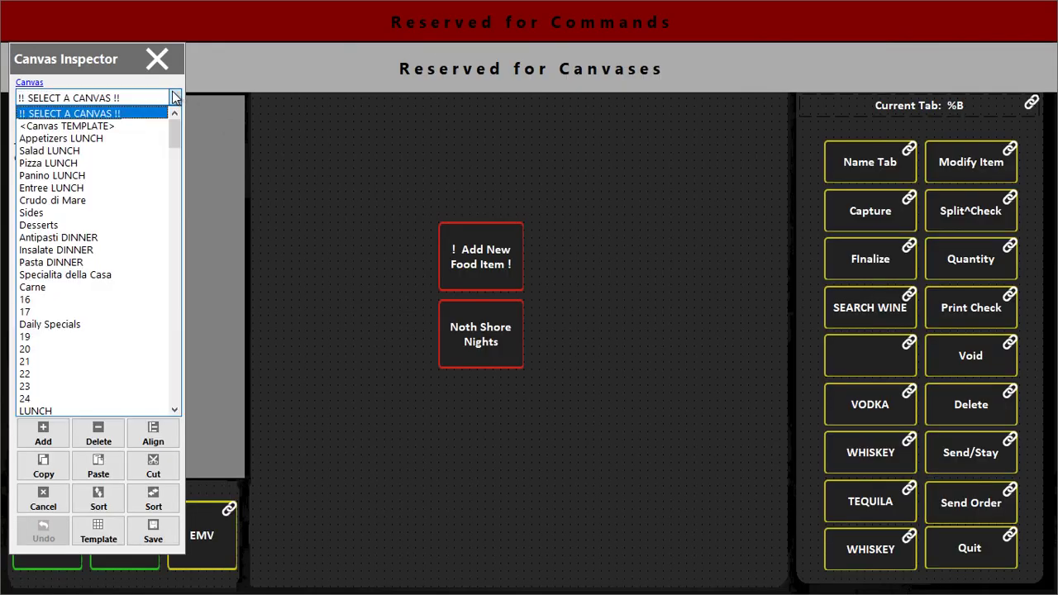
pyautogui.moveTo(174, 119)
pyautogui.mouseDown()
pyautogui.moveTo(172, 290)
pyautogui.moveTo(170, 130)
pyautogui.mouseUp()
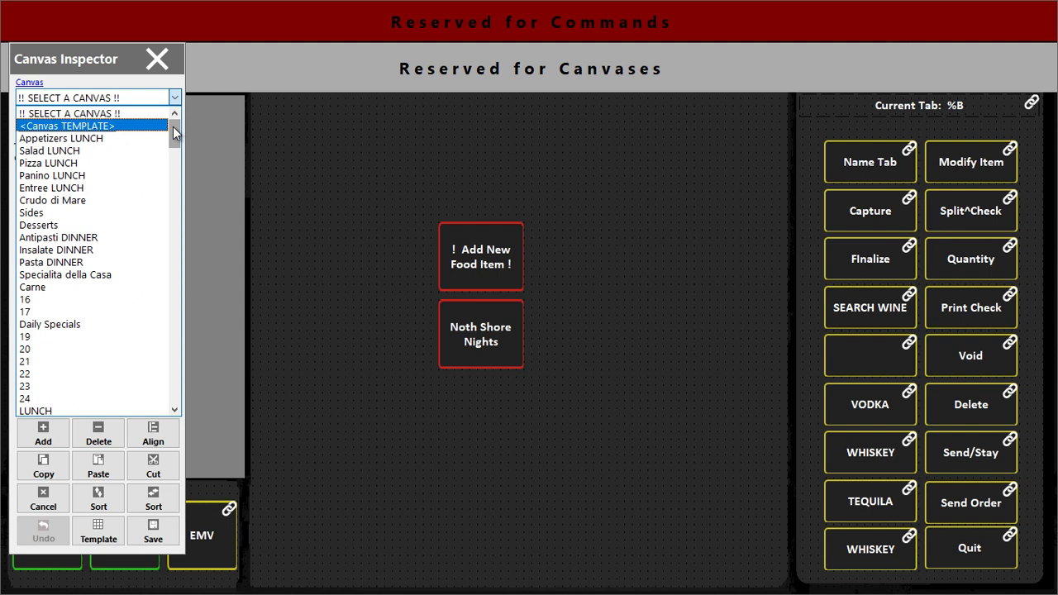
pyautogui.moveTo(174, 133)
pyautogui.mouseDown()
pyautogui.moveTo(170, 315)
pyautogui.moveTo(171, 121)
pyautogui.mouseUp()
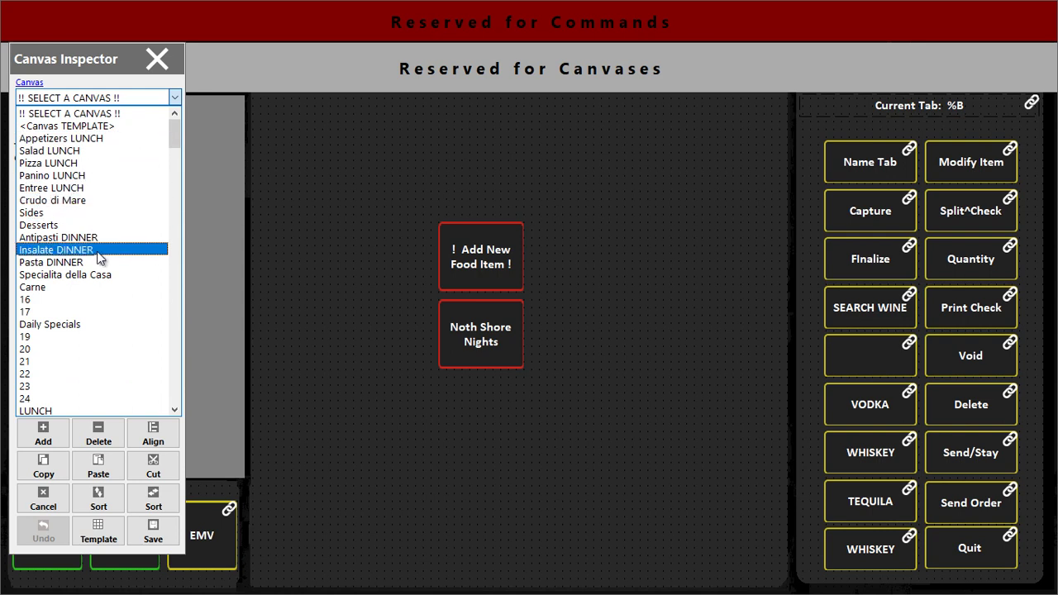
pyautogui.click(76, 324)
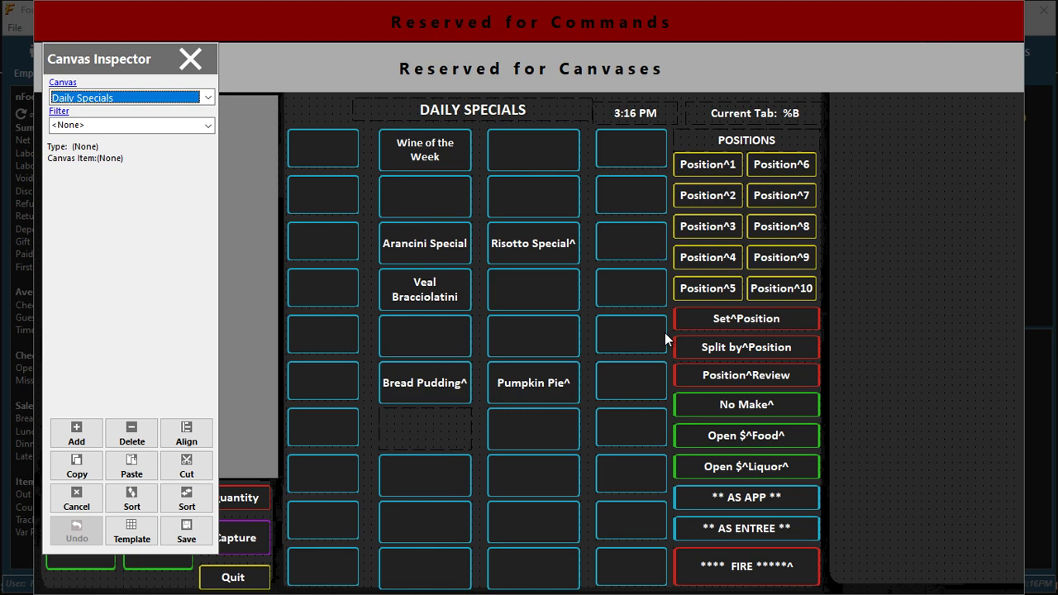
# - Switch to the Carne canvas and open the menu item record behind the Delmonico 28oz button
pyautogui.click(208, 98)
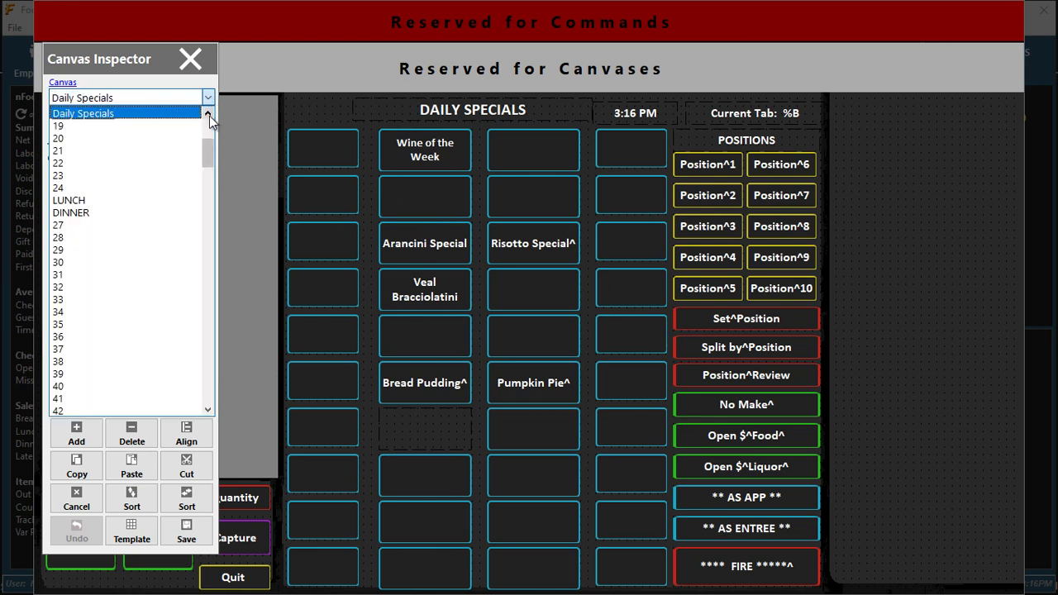
pyautogui.click(209, 116)
pyautogui.click(211, 118)
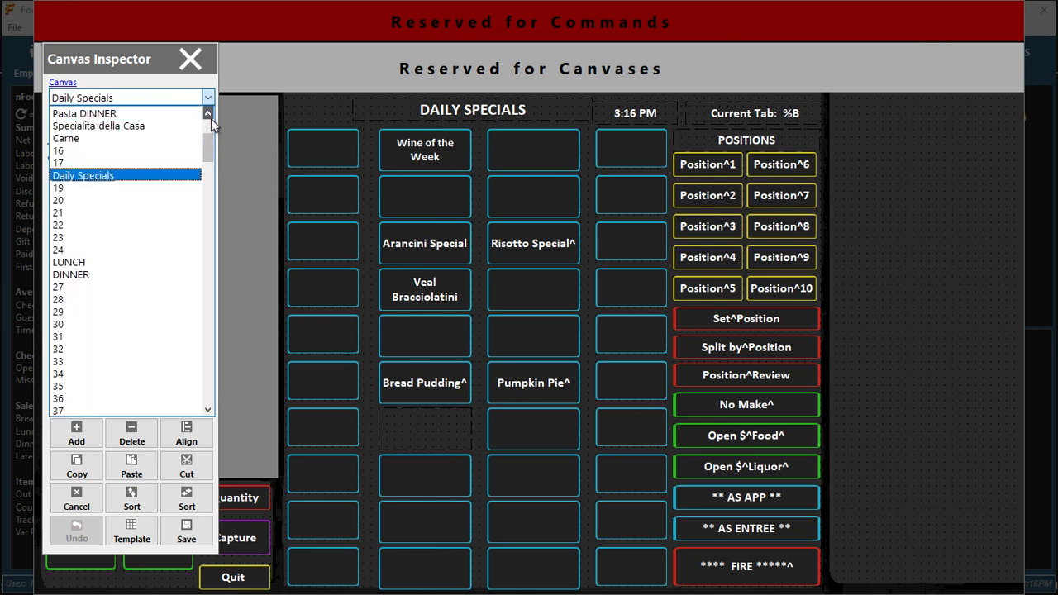
pyautogui.click(115, 138)
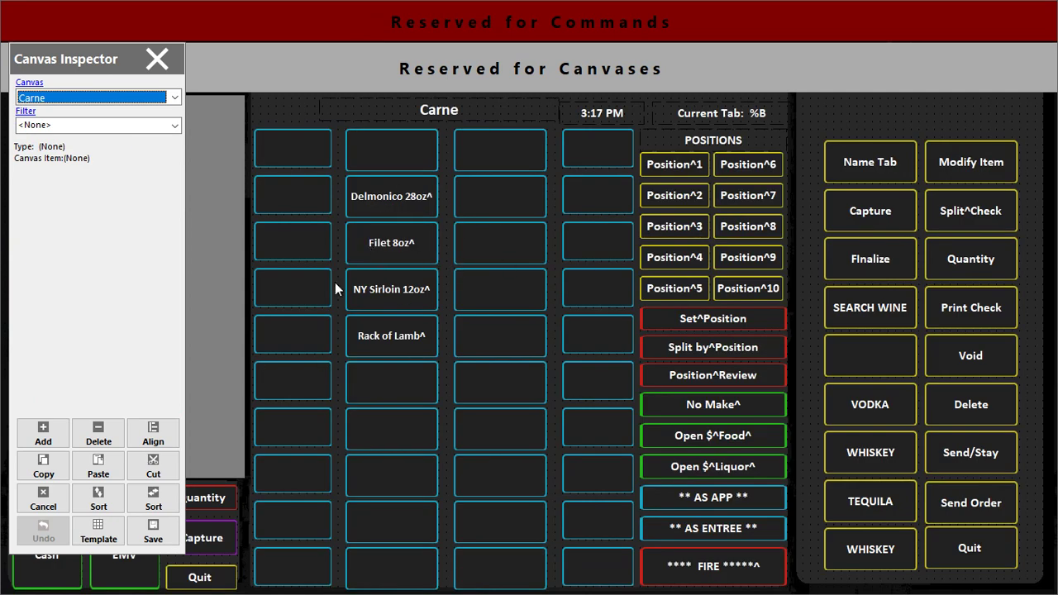
pyautogui.click(405, 191)
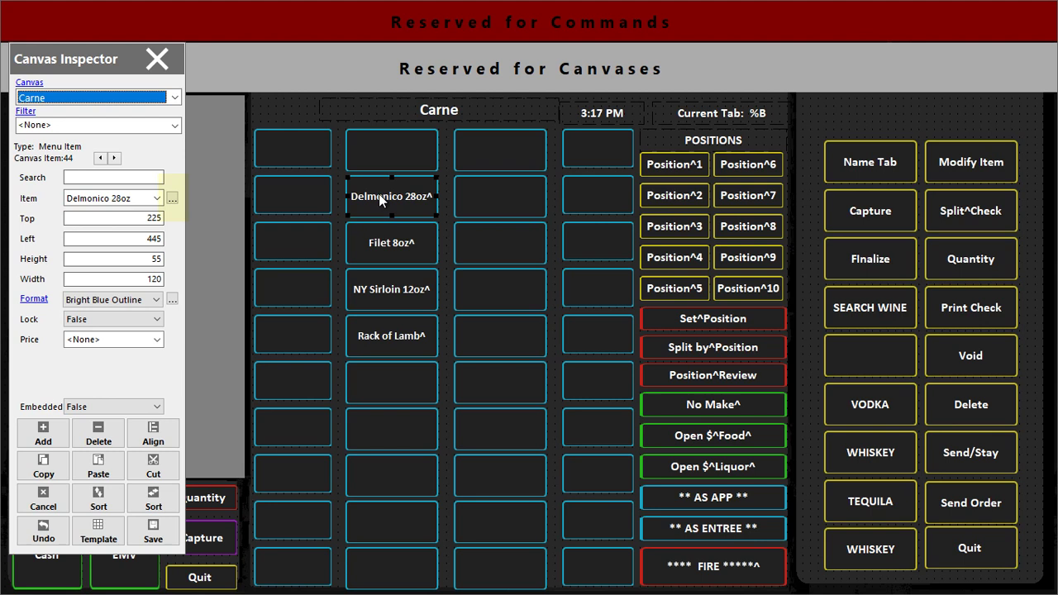
pyautogui.click(172, 198)
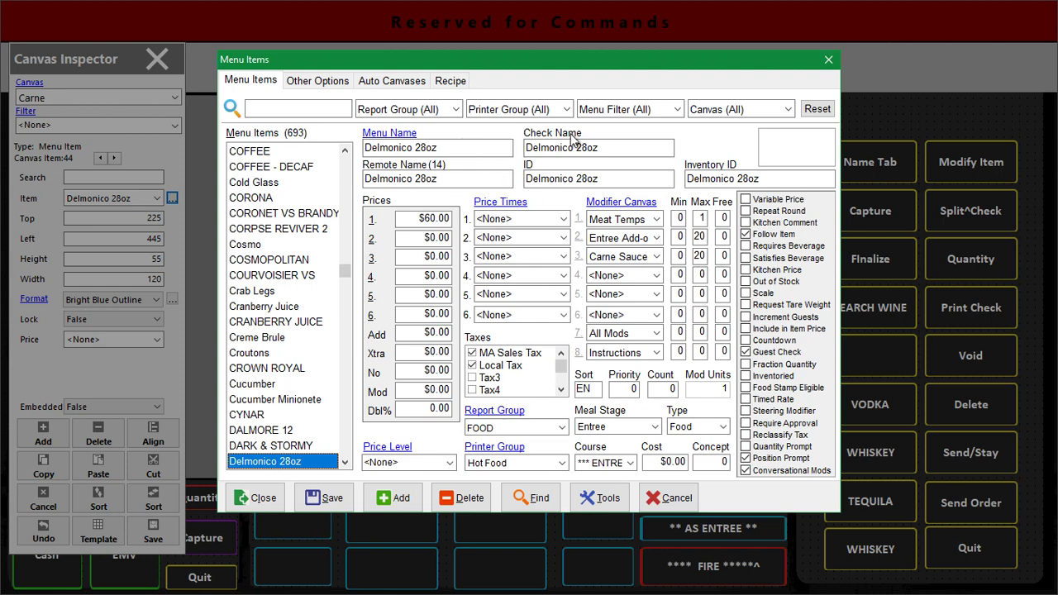
# - Add a new menu item based on Delmonico 28oz, named Veal Chop, with its first price set to $40.00
pyautogui.click(401, 505)
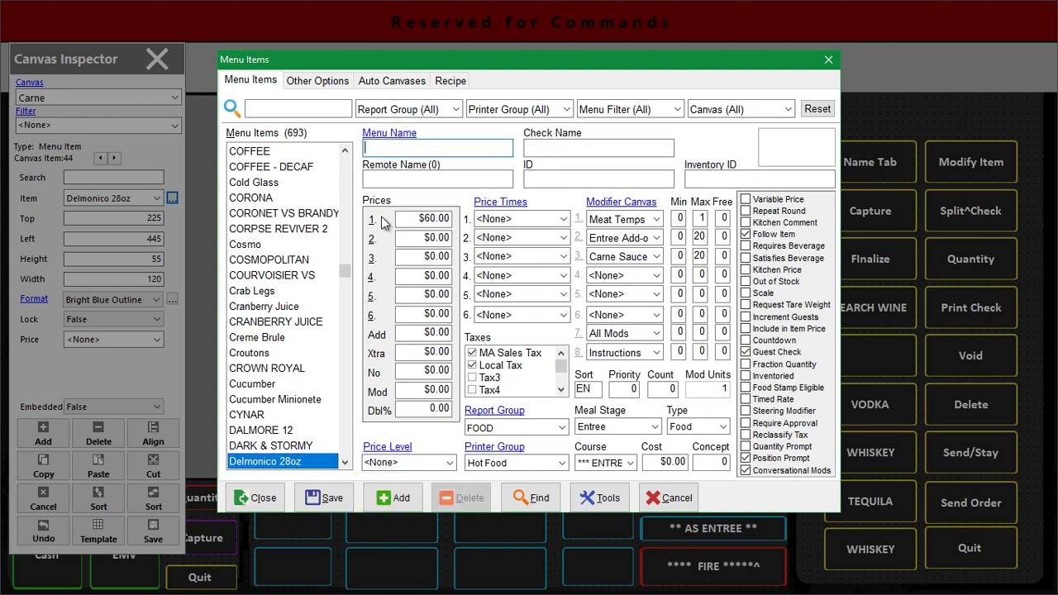
pyautogui.write('Veal Chop')
pyautogui.click(434, 219)
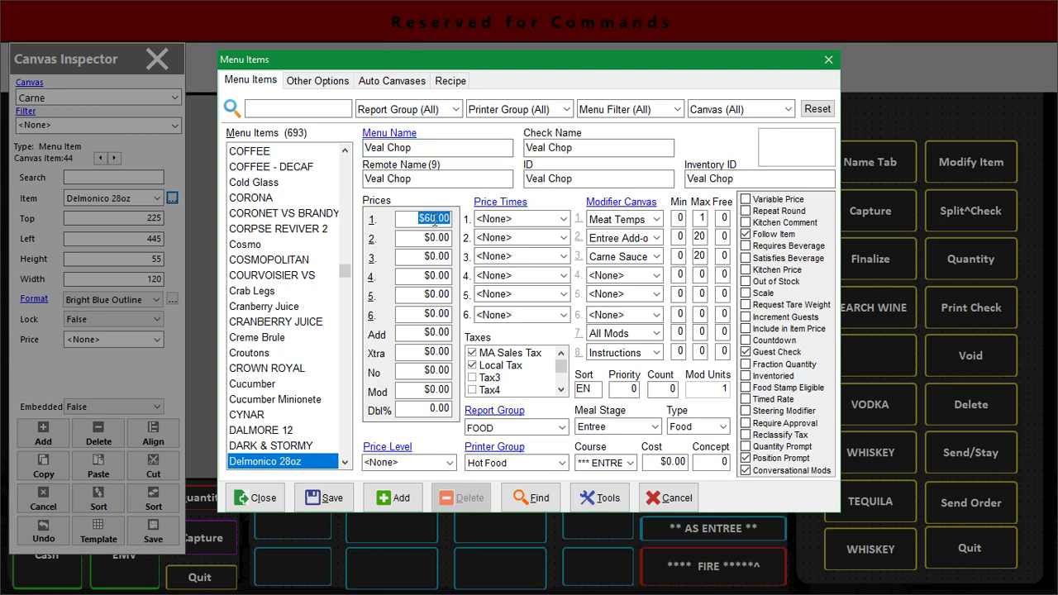
pyautogui.write('40.00')
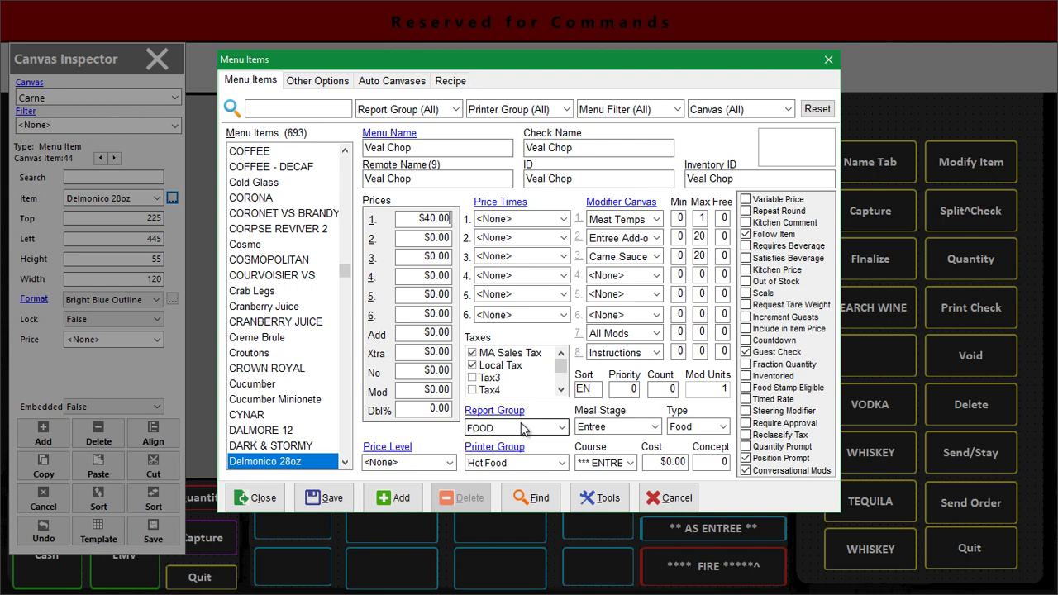
pyautogui.click(637, 434)
pyautogui.click(637, 434)
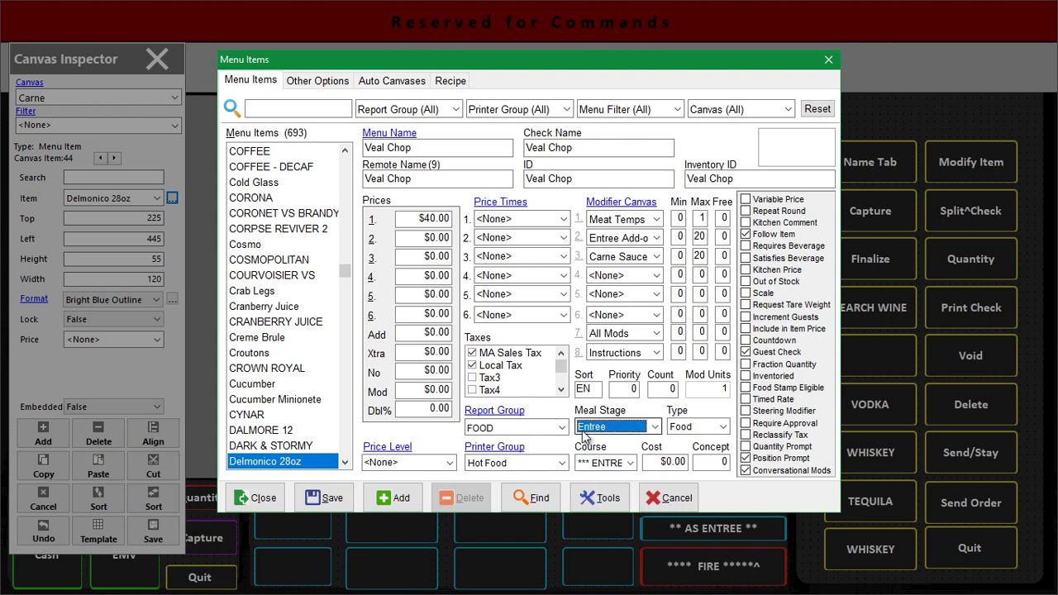
pyautogui.click(561, 427)
pyautogui.click(559, 434)
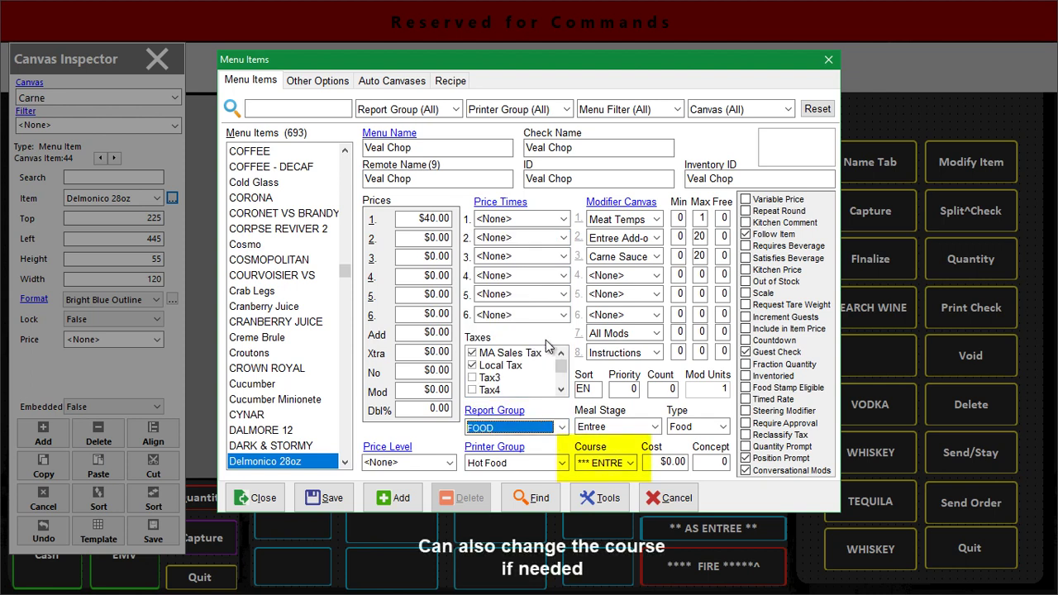
# - Set Veal Chop's third modifier canvas to <None> with Max 0, then save the item and close its record
pyautogui.click(647, 258)
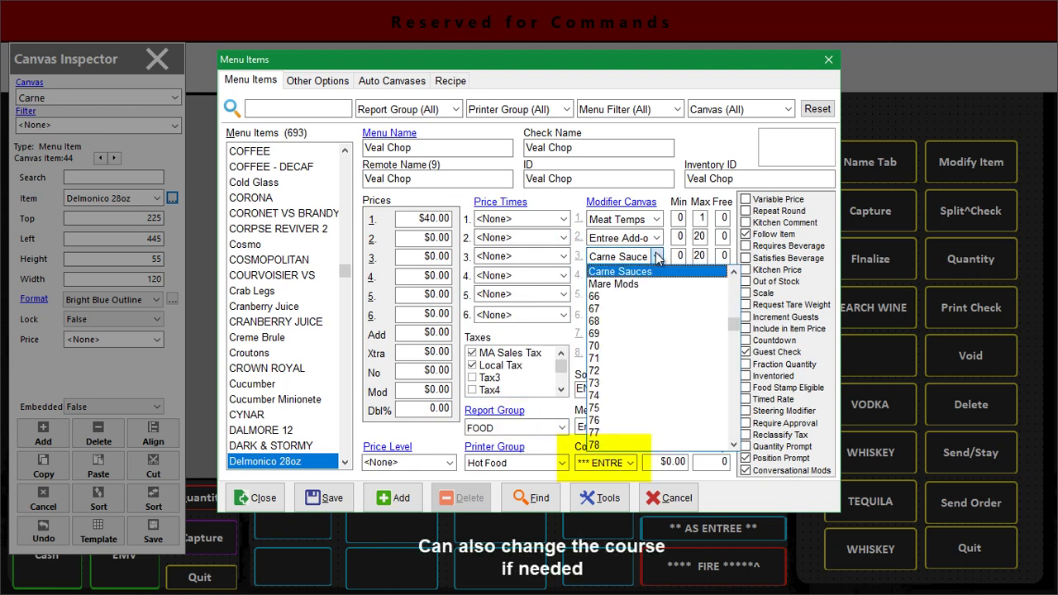
pyautogui.click(658, 258)
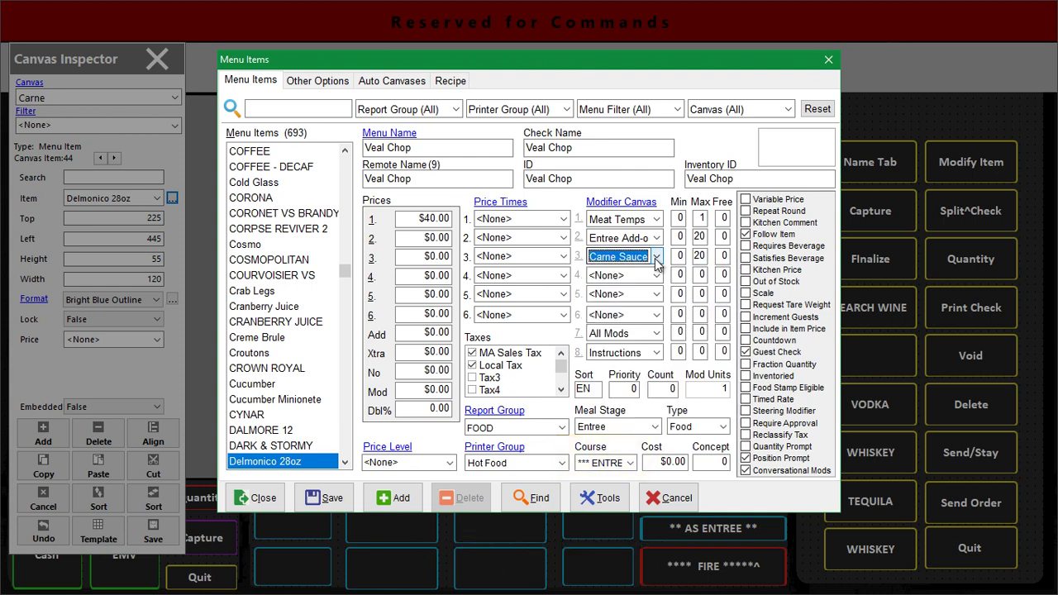
pyautogui.press('Home')
pyautogui.doubleClick(697, 256)
pyautogui.write('0')
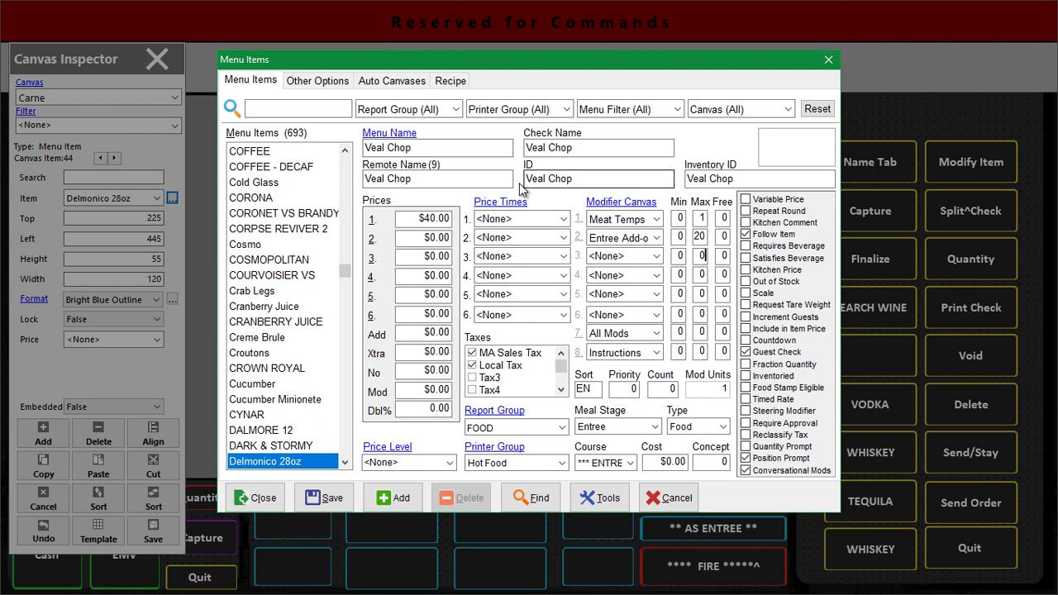
pyautogui.click(325, 499)
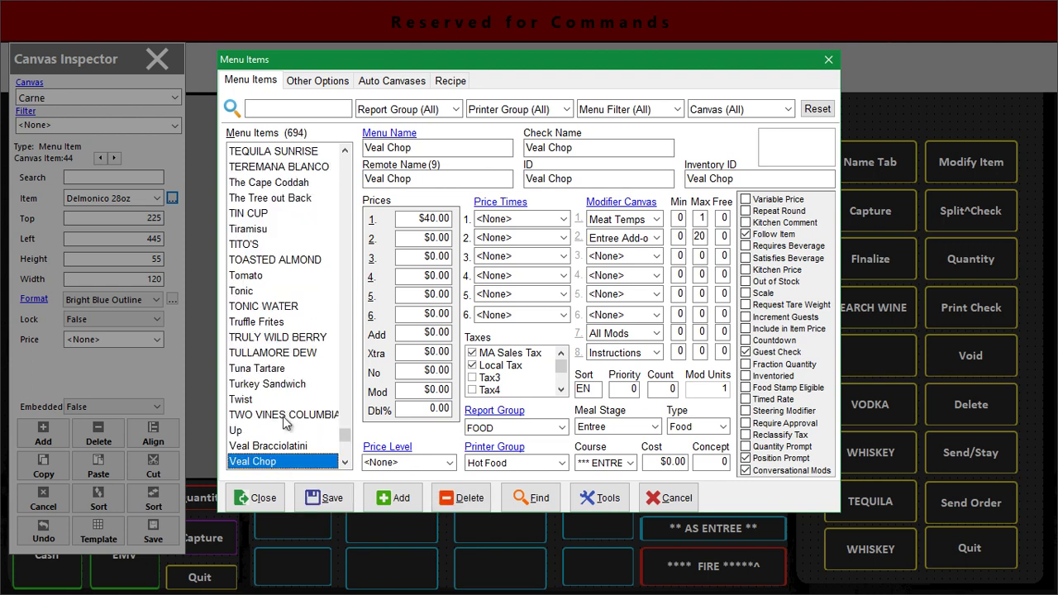
pyautogui.click(272, 500)
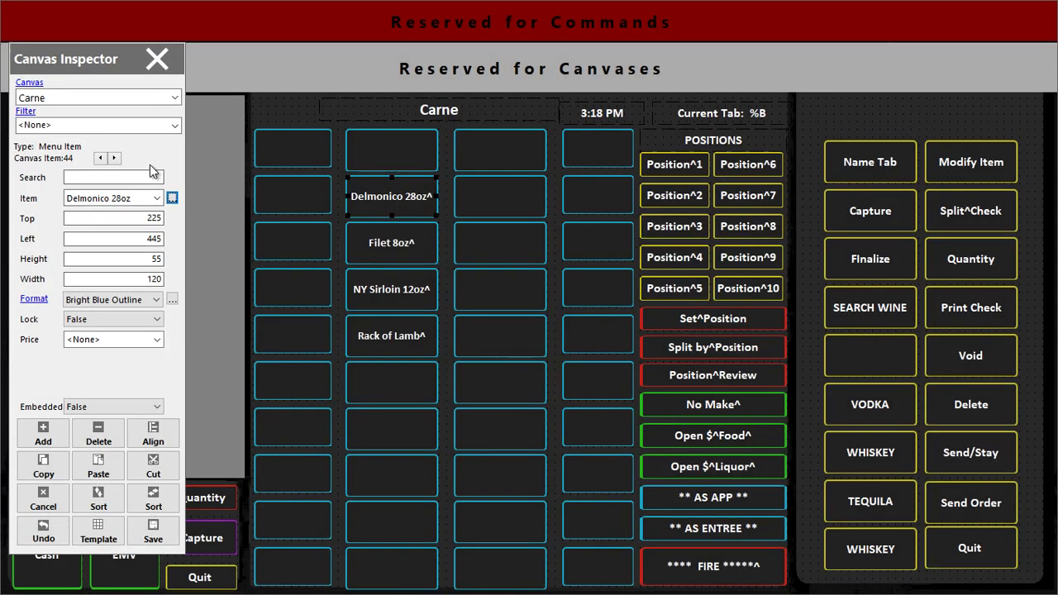
# - On the Daily Specials canvas, find Veal Chop by searching "veal ch" and assign it to the empty button two rows below Pumpkin Pie
pyautogui.click(174, 99)
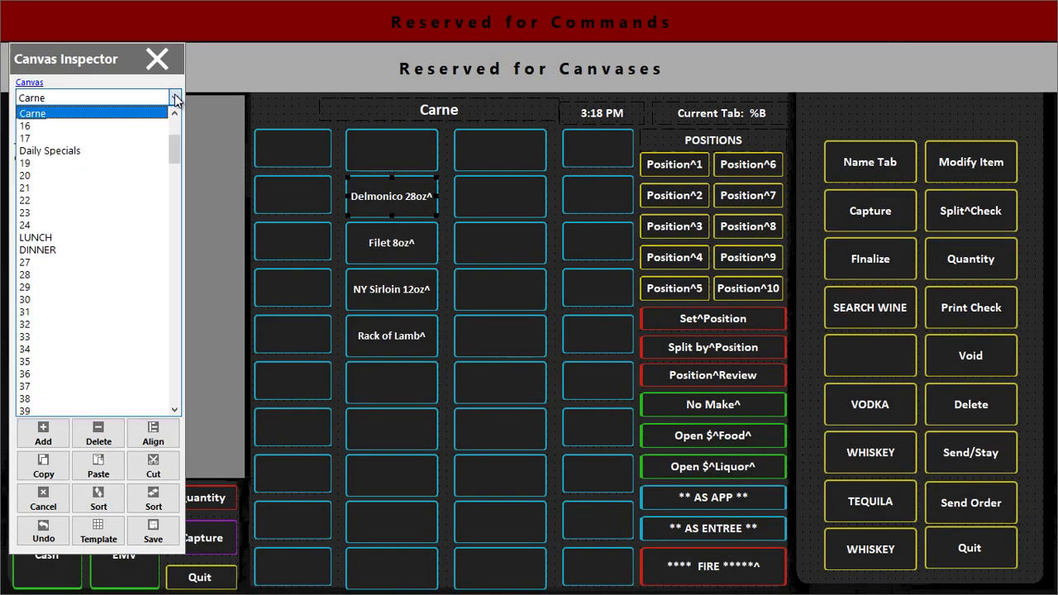
pyautogui.click(114, 152)
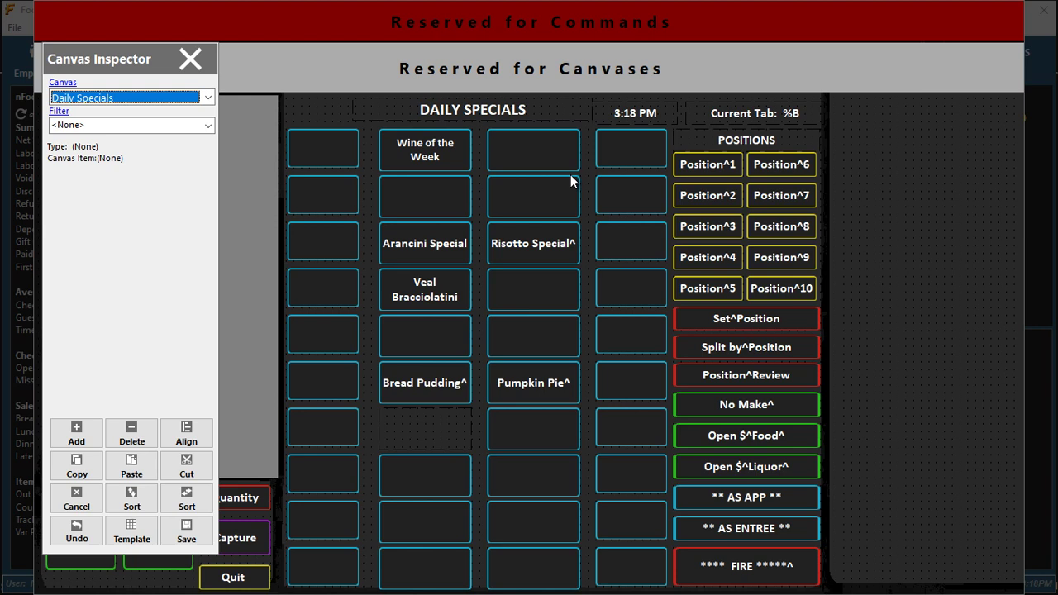
pyautogui.click(555, 199)
pyautogui.click(542, 336)
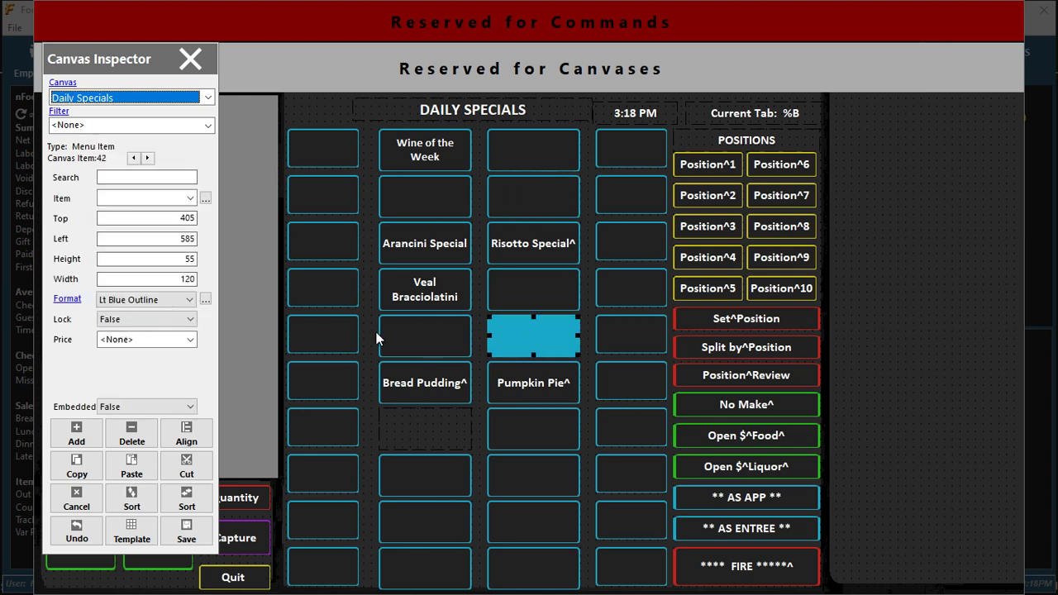
pyautogui.click(339, 336)
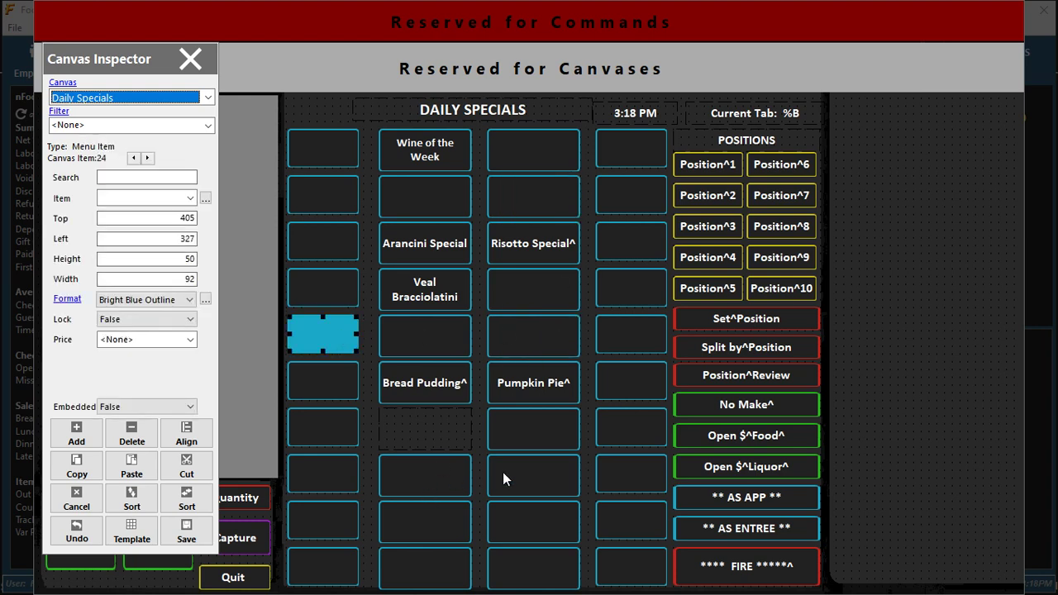
pyautogui.click(532, 473)
pyautogui.click(163, 176)
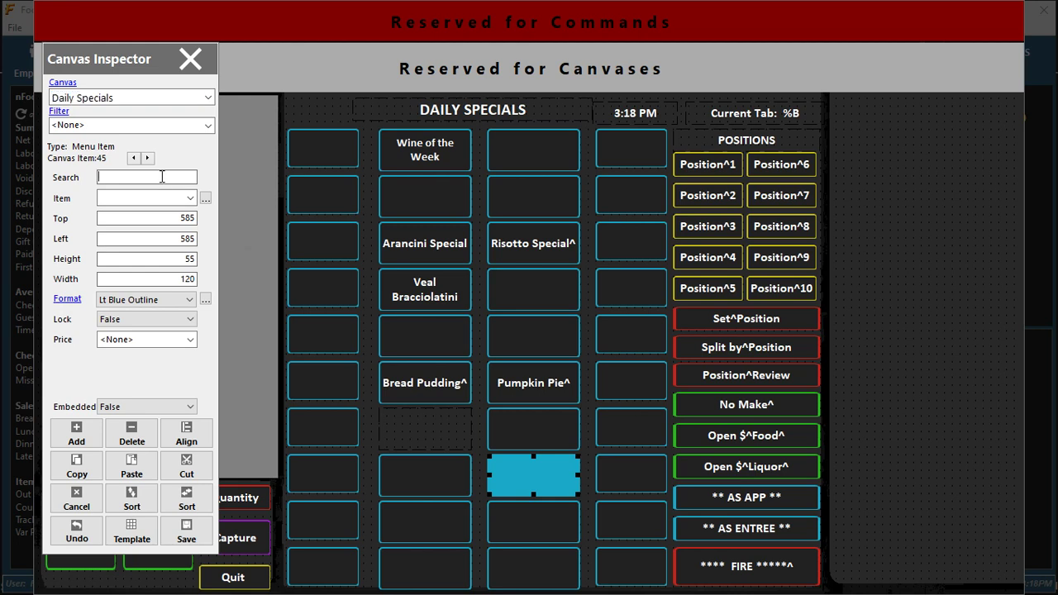
pyautogui.write('ve')
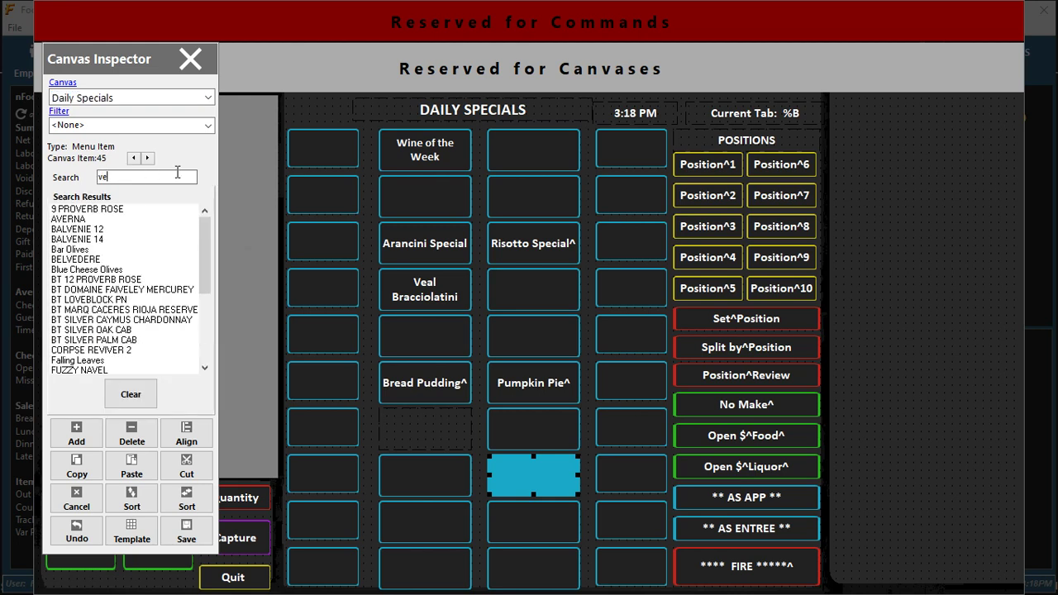
pyautogui.write('al ch')
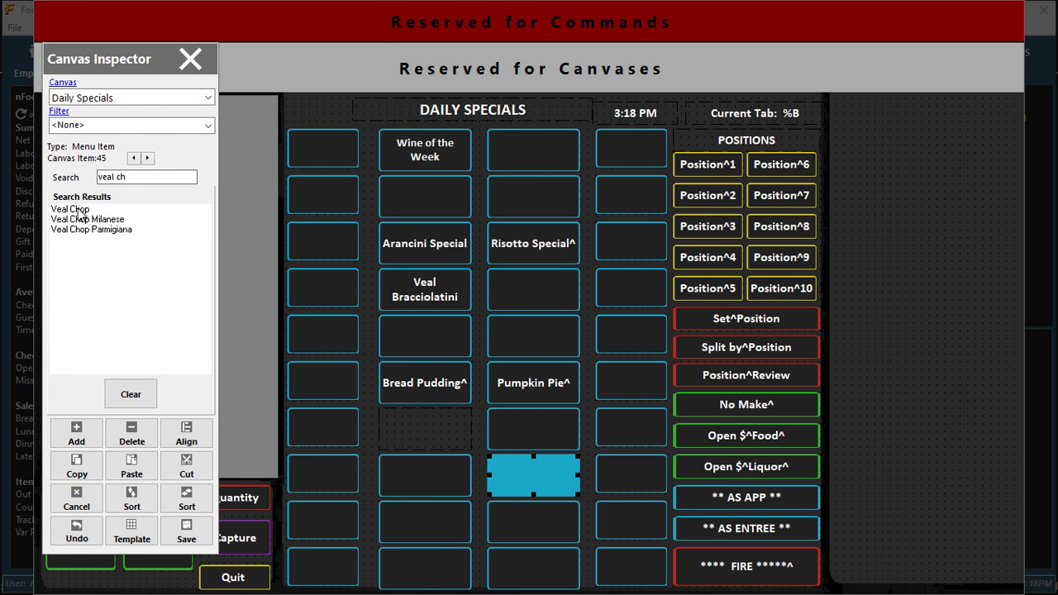
pyautogui.click(81, 213)
pyautogui.doubleClick(80, 214)
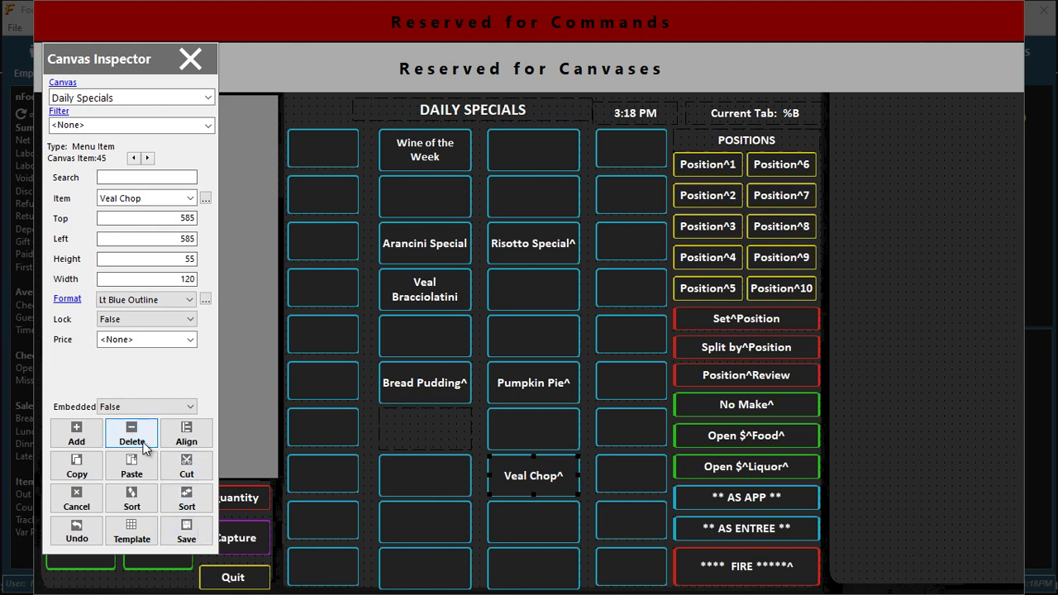
# - Close the Canvas Designer and log out of the office software
pyautogui.click(191, 60)
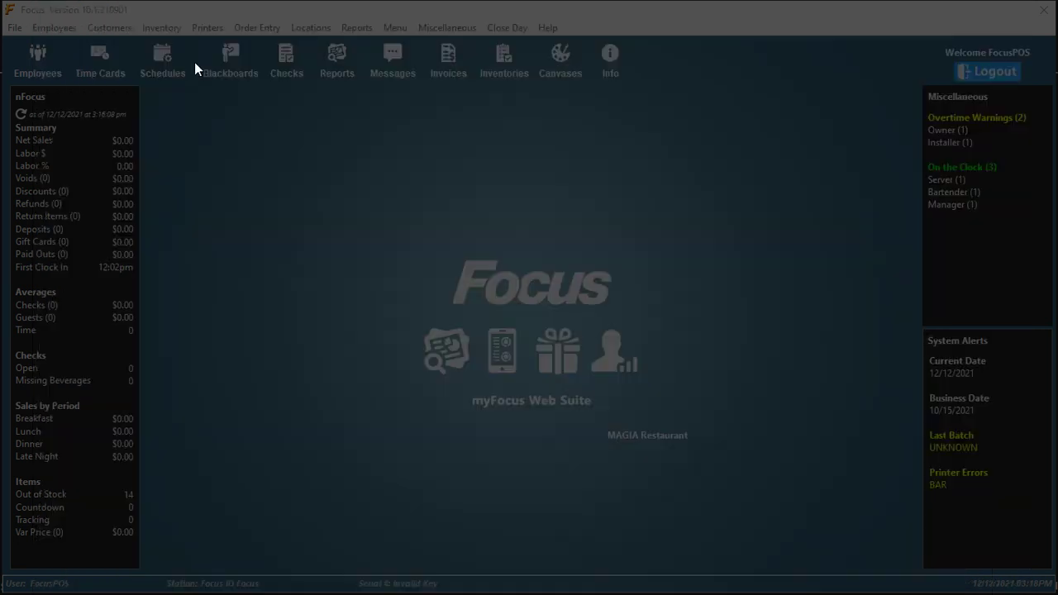
pyautogui.click(1001, 69)
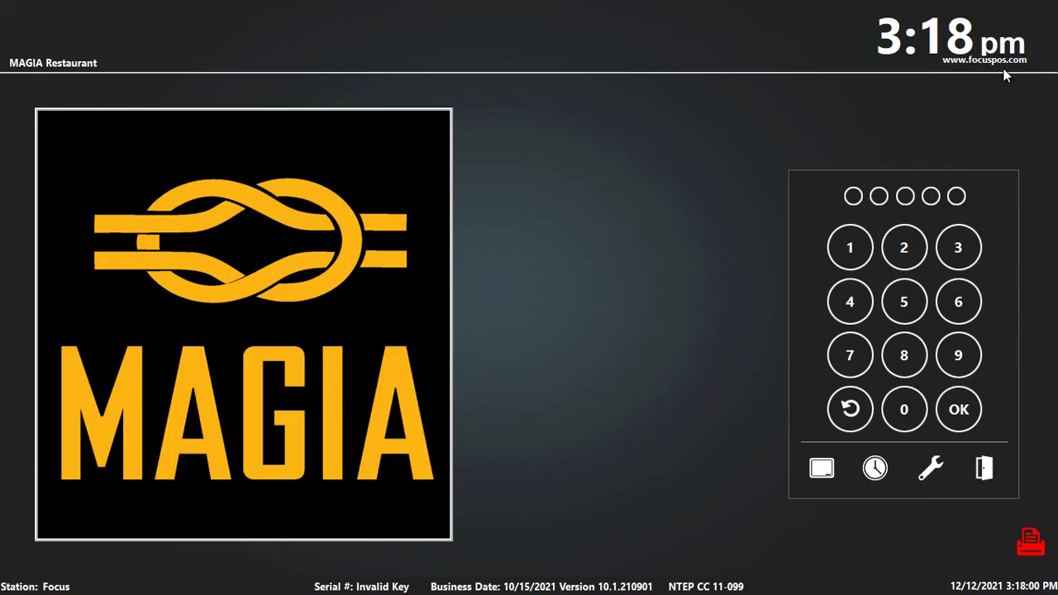
# - Sign in to the terminal with the employee PIN and confirm clocking in as Installer
pyautogui.click(850, 355)
pyautogui.click(959, 407)
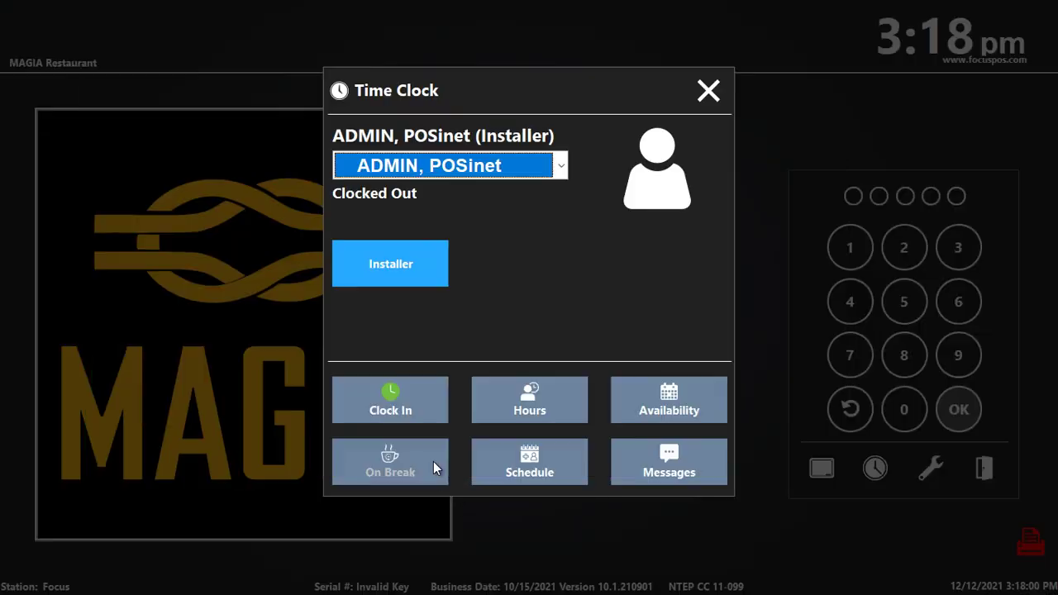
pyautogui.click(399, 406)
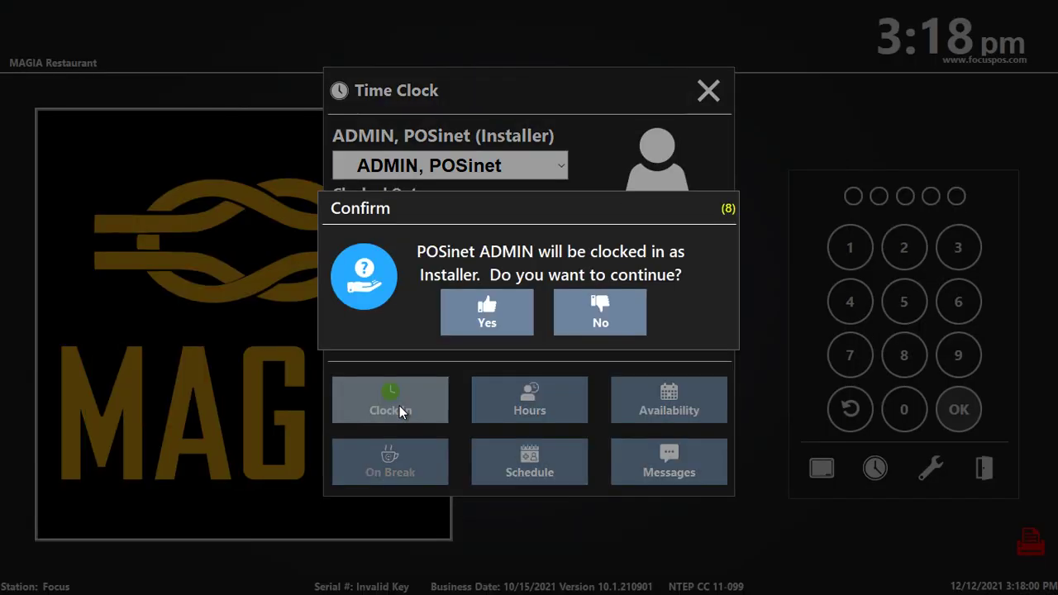
pyautogui.click(439, 315)
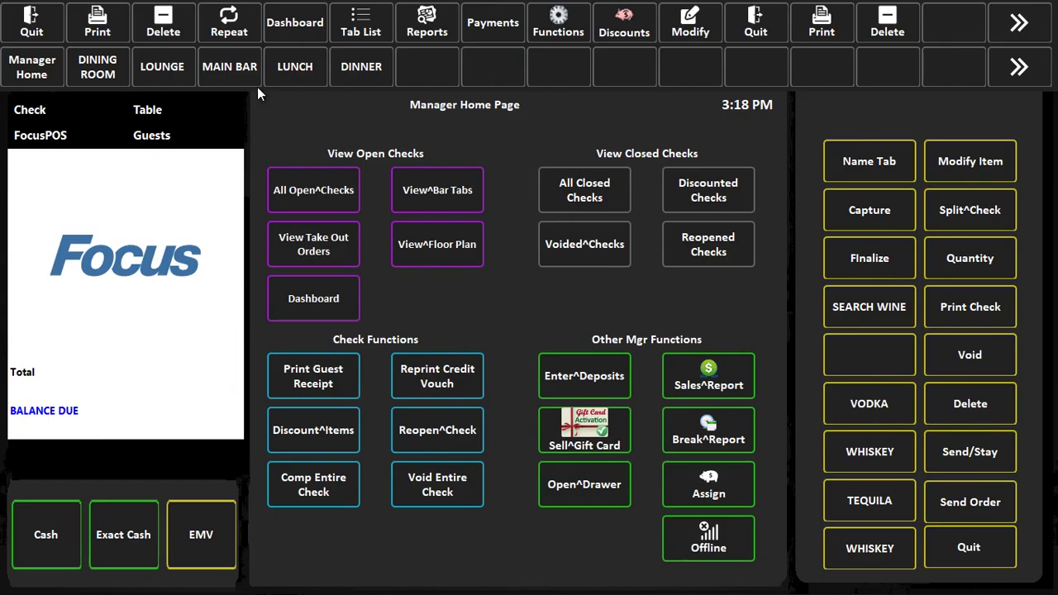
# - Ring up a Veal Chop cooked *Medium* without add-ons from the dinner Daily Specials, and leave order entry
pyautogui.click(362, 69)
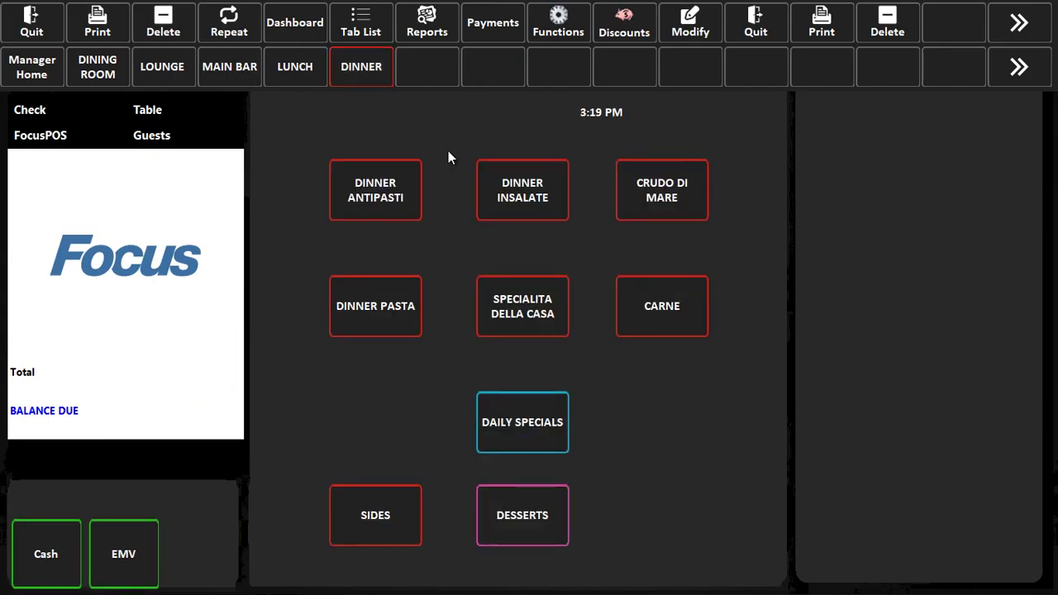
pyautogui.click(497, 439)
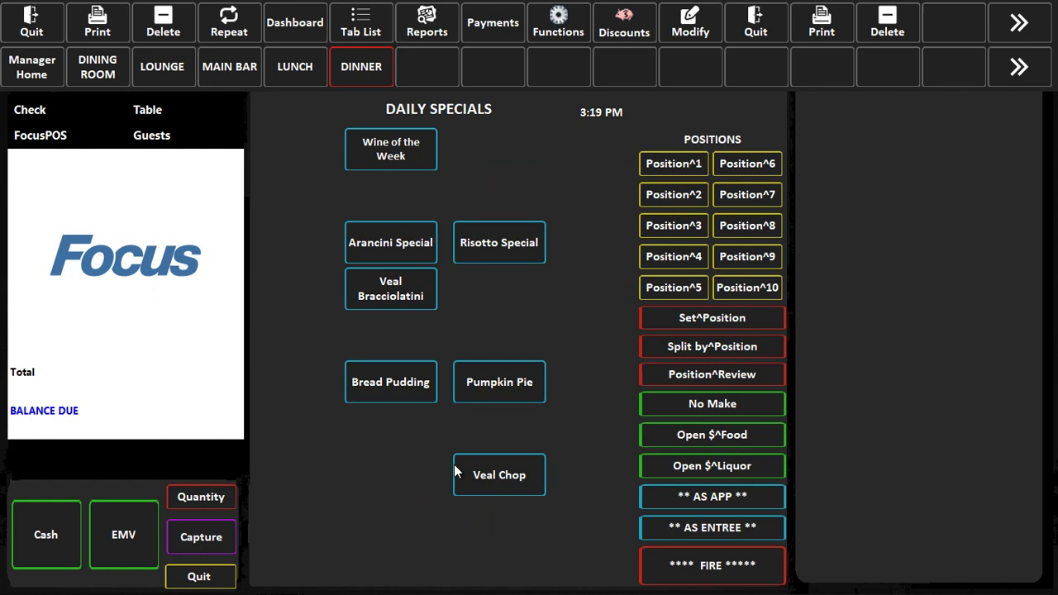
pyautogui.click(508, 478)
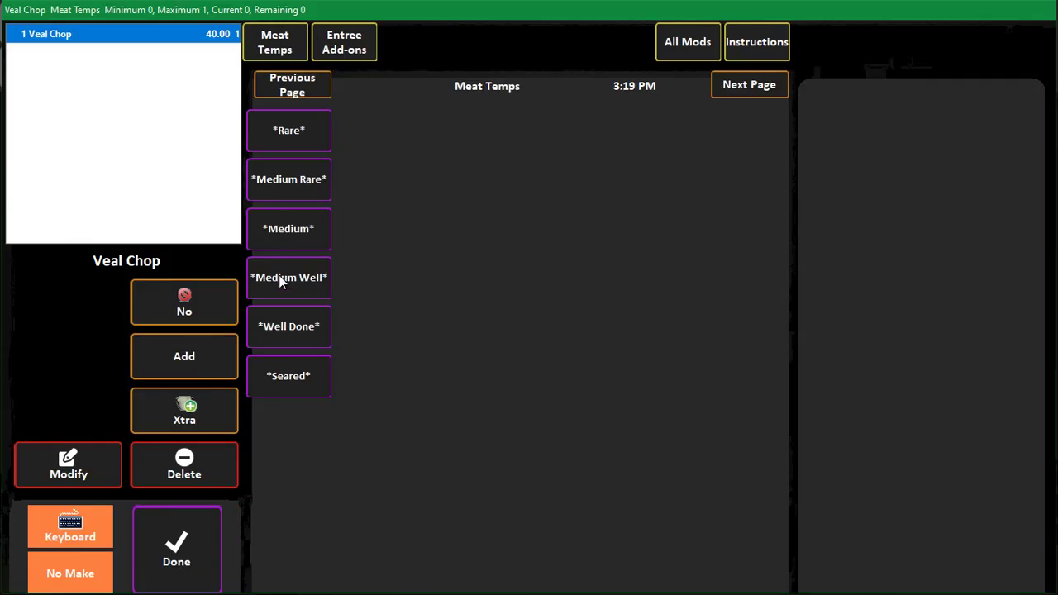
pyautogui.click(287, 225)
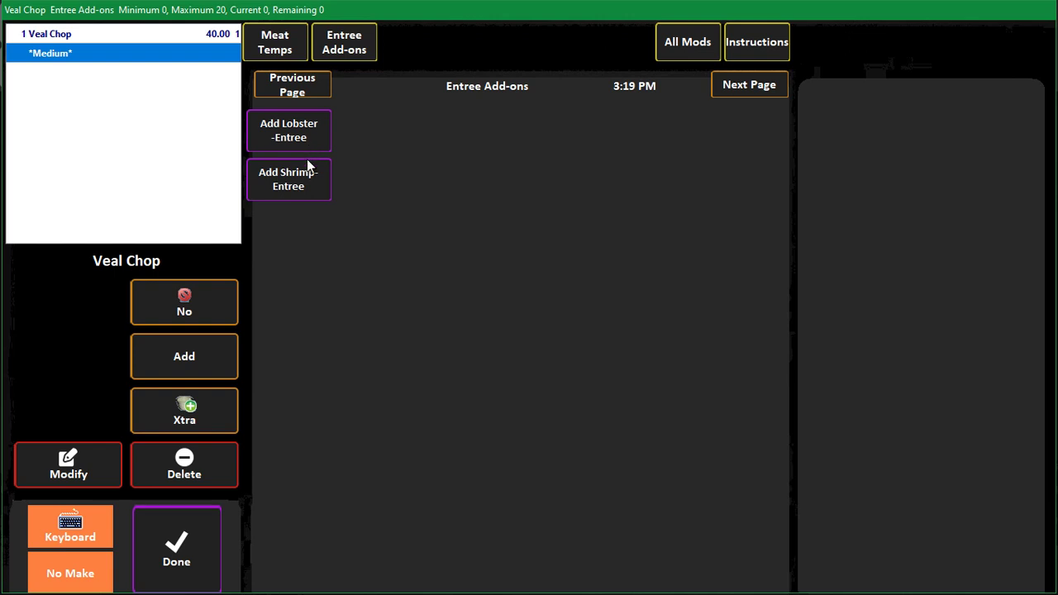
pyautogui.click(188, 517)
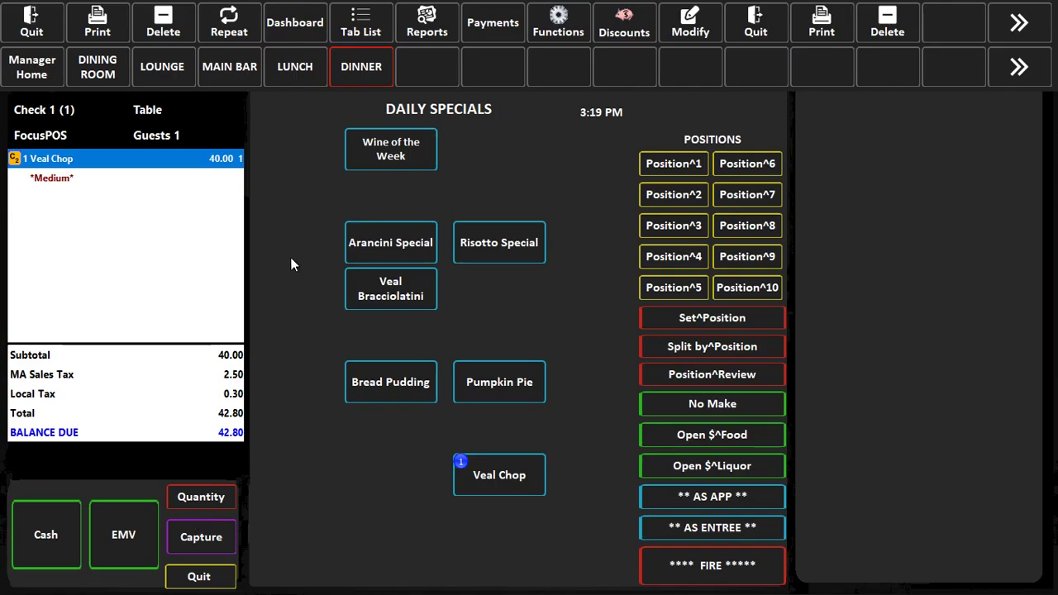
pyautogui.click(25, 32)
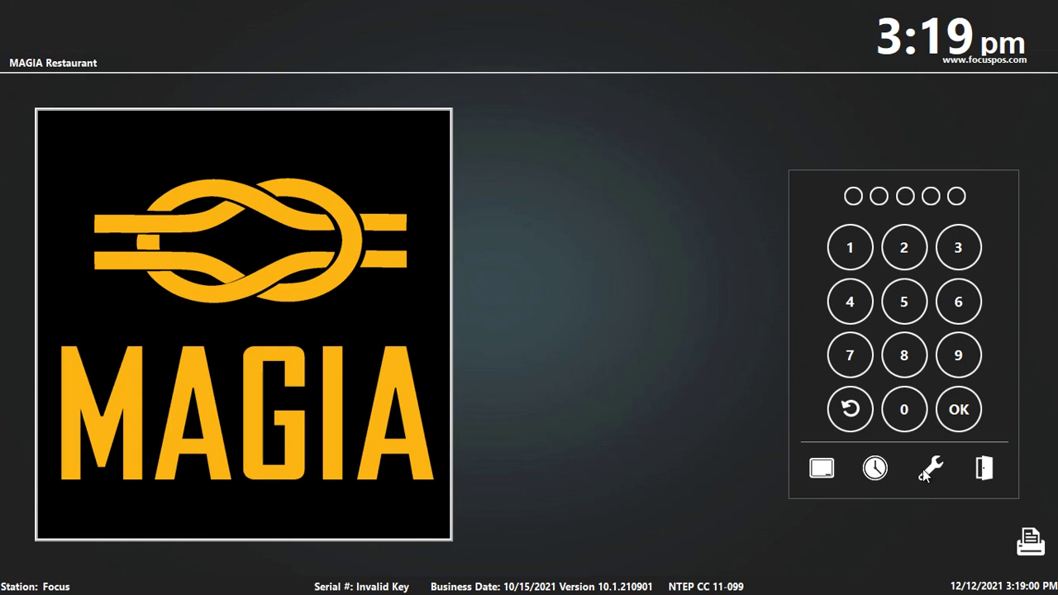
# - Open the office software from the manager functions by entering the access PIN
pyautogui.click(926, 473)
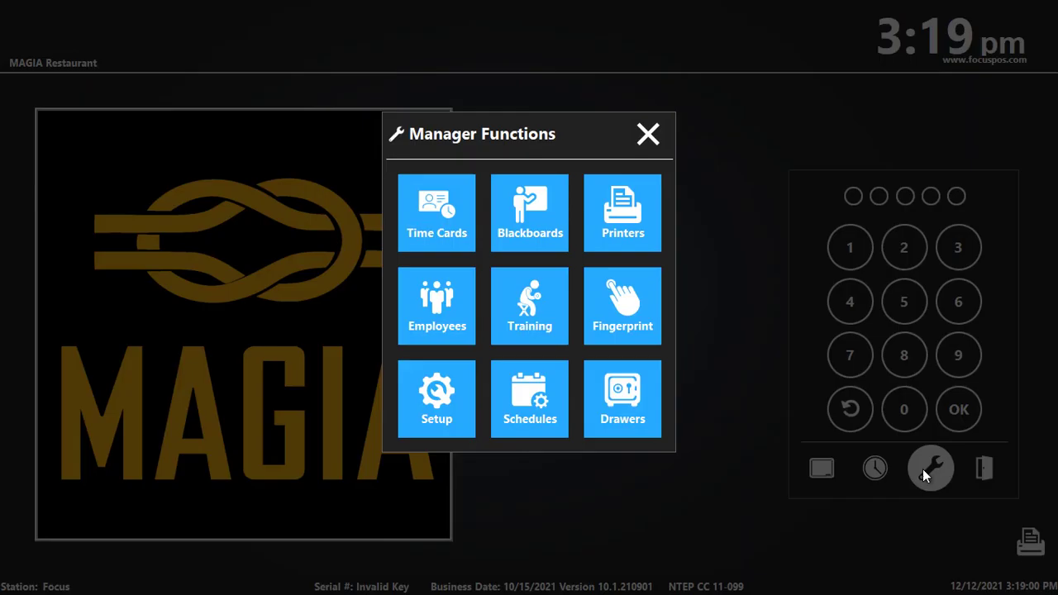
pyautogui.click(406, 453)
pyautogui.click(477, 364)
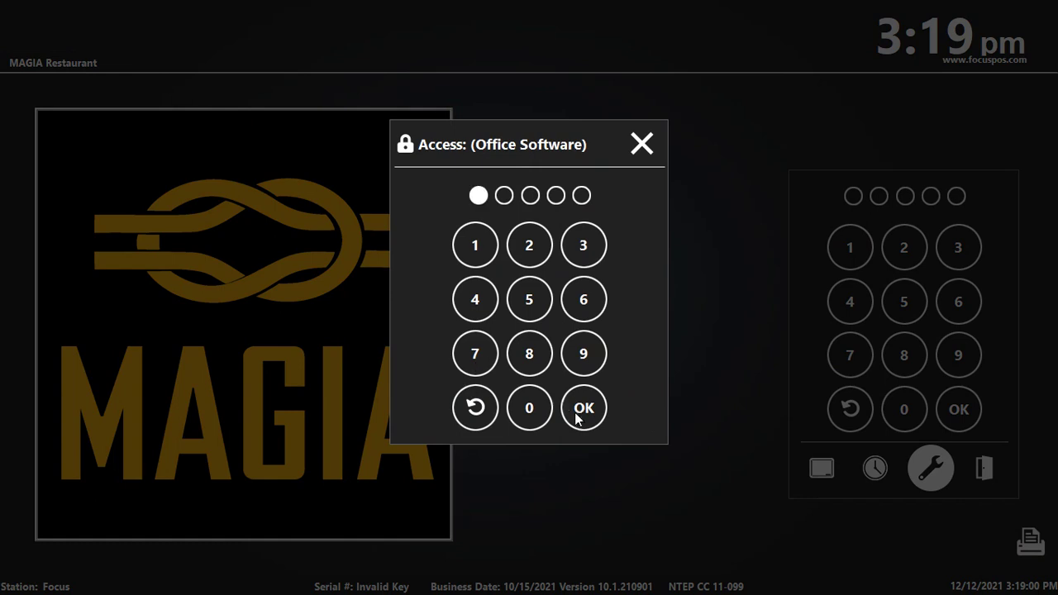
pyautogui.click(579, 413)
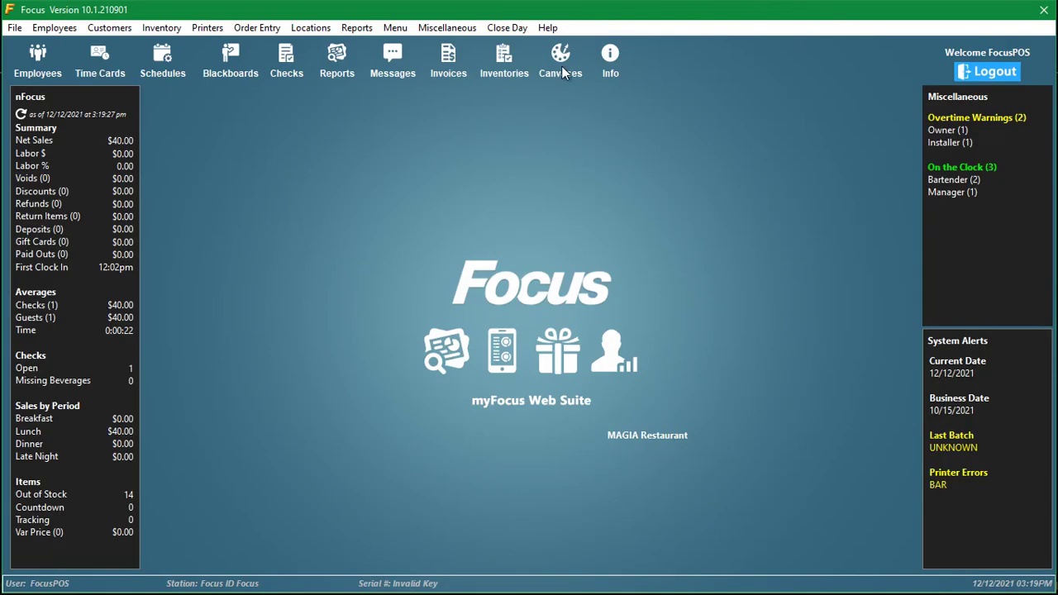
# - Open the Daily Specials canvas in the Canvas Designer
pyautogui.click(395, 27)
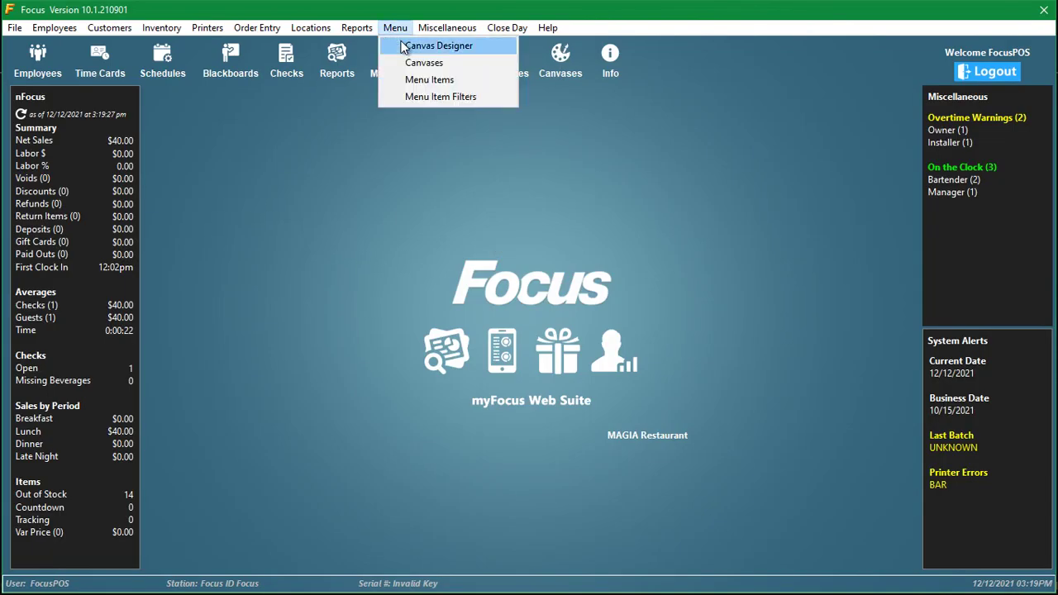
pyautogui.click(403, 46)
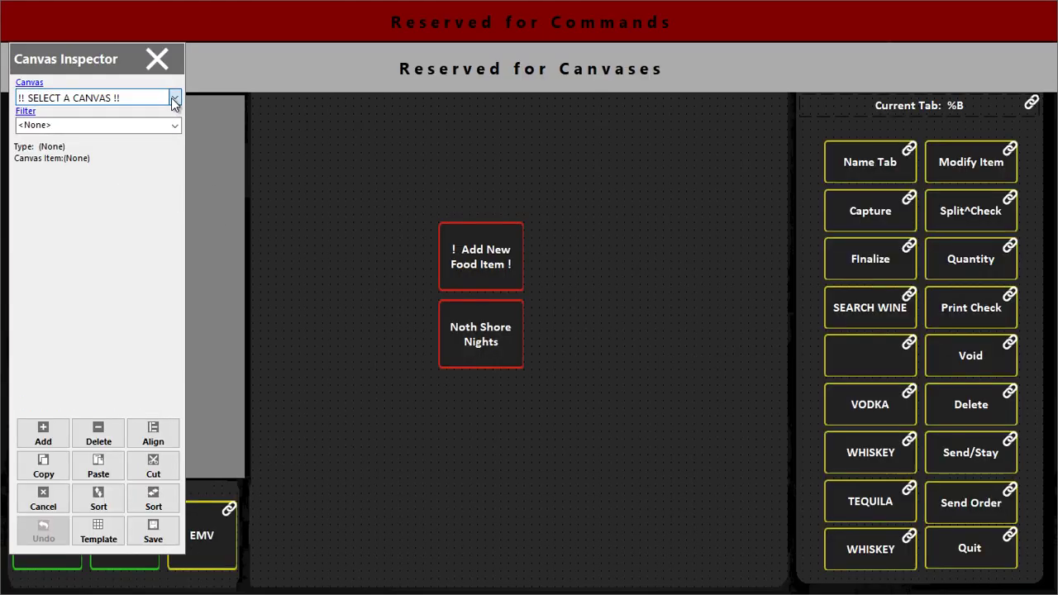
pyautogui.click(166, 98)
pyautogui.click(122, 323)
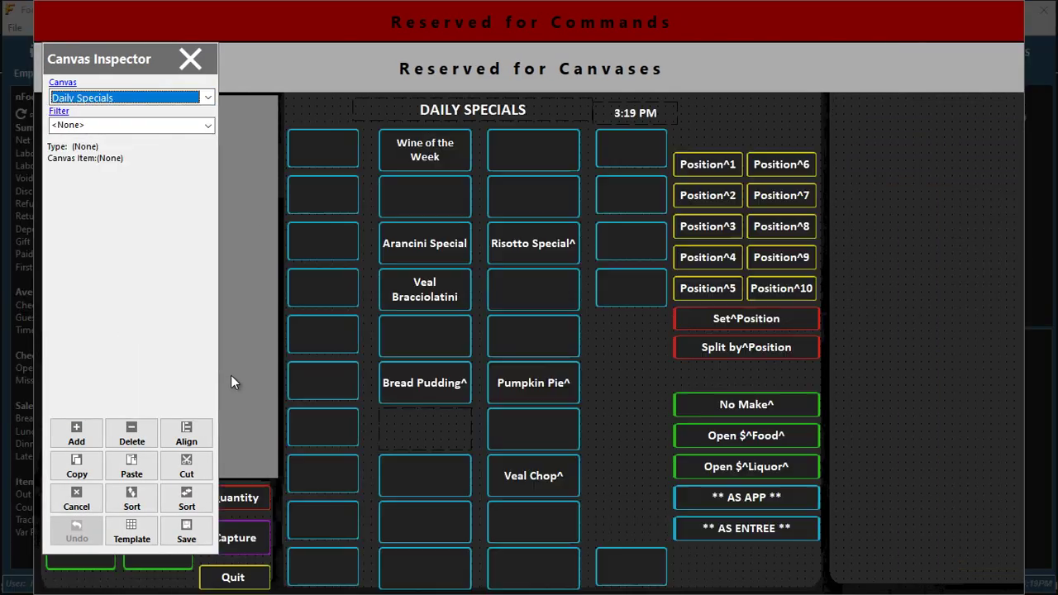
# - Clear the Veal Chop item from its button on the Daily Specials canvas
pyautogui.click(555, 479)
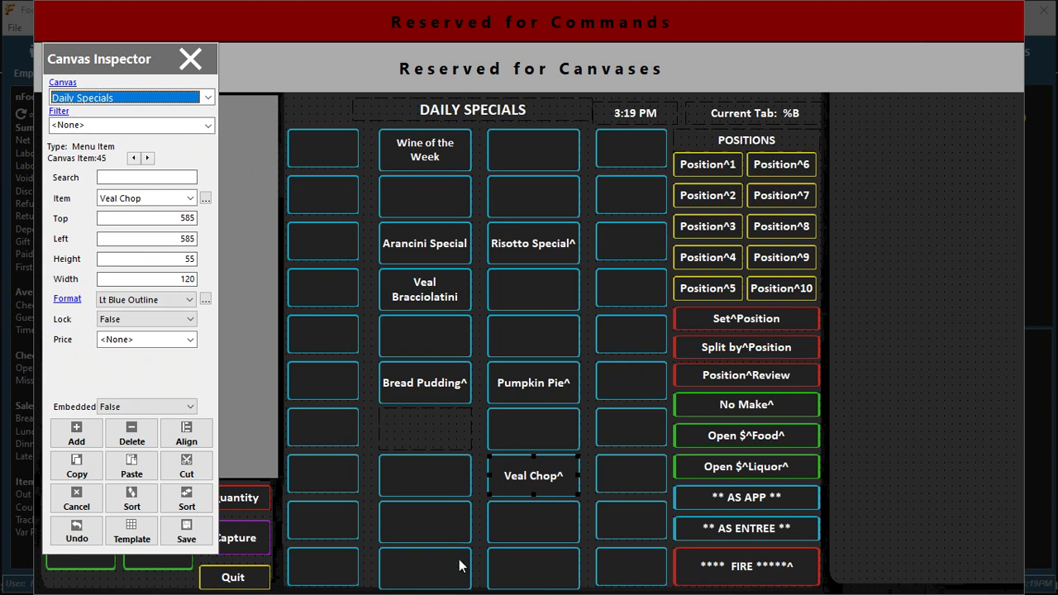
pyautogui.click(421, 434)
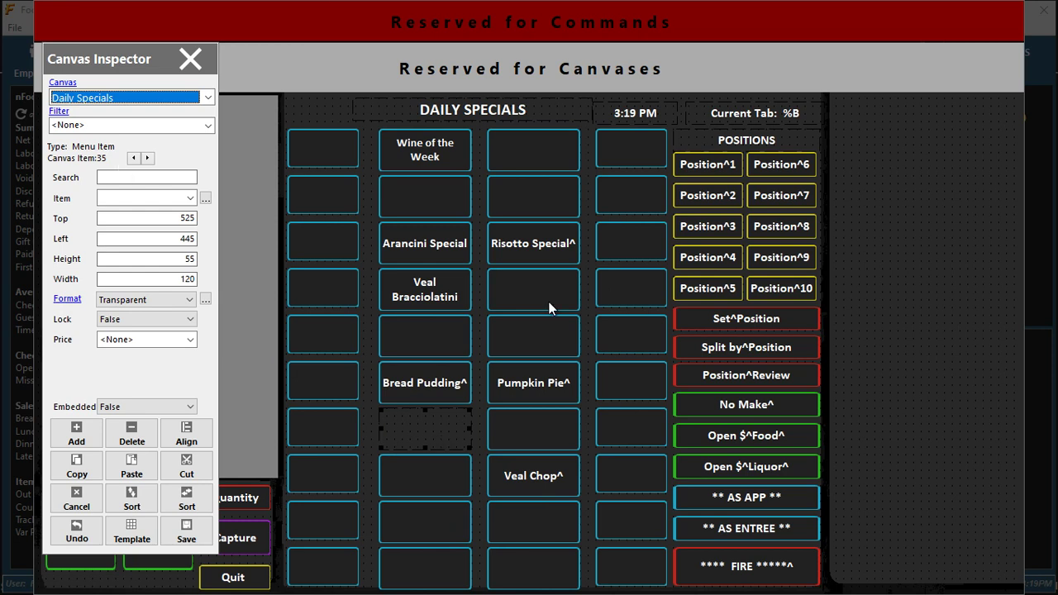
pyautogui.click(534, 469)
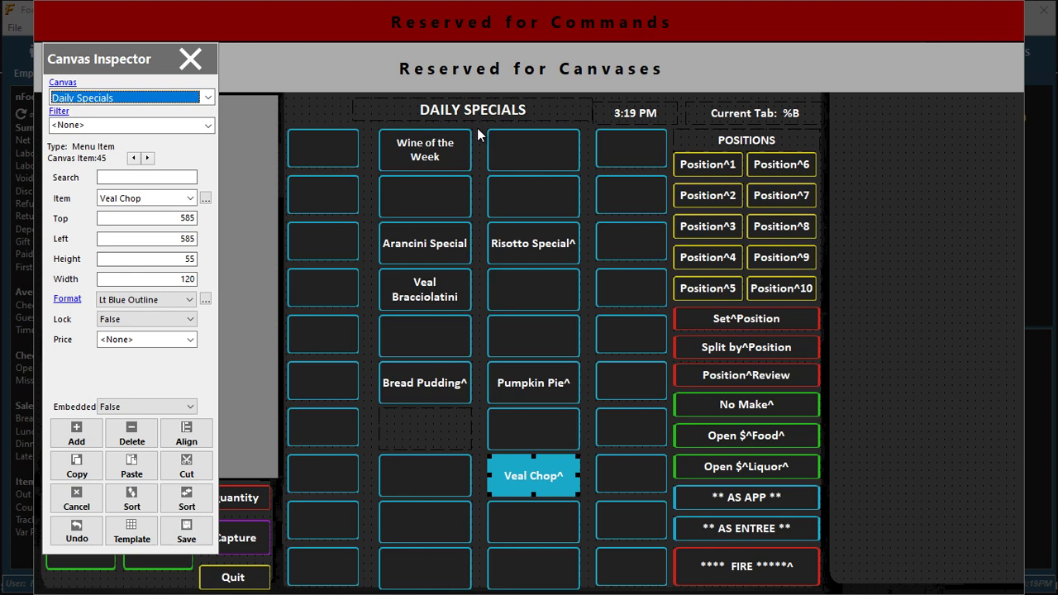
pyautogui.moveTo(552, 490); pyautogui.dragTo(505, 468)
pyautogui.click(139, 199)
pyautogui.click(139, 207)
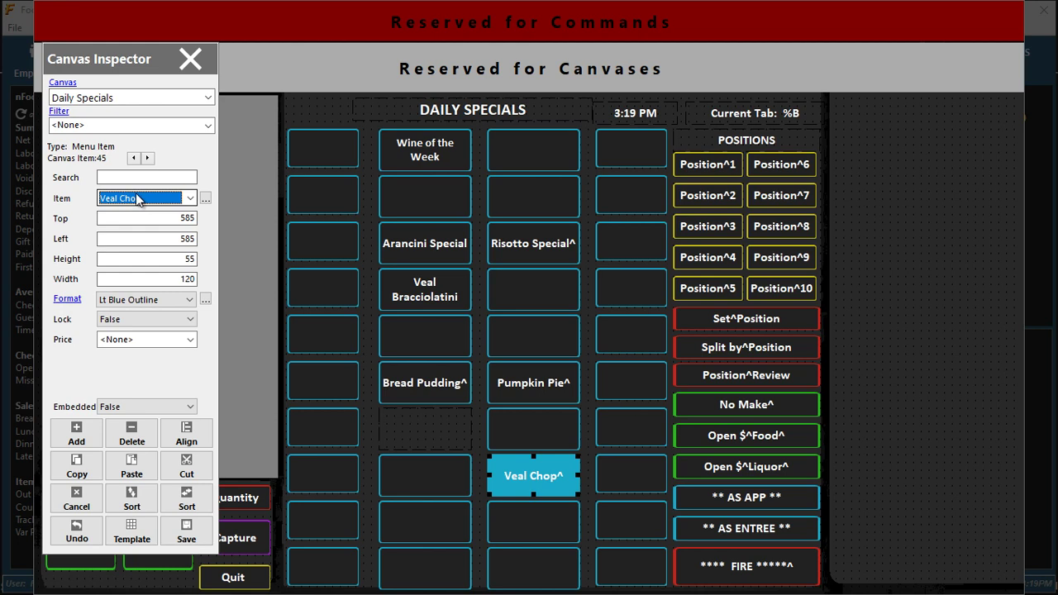
pyautogui.press('Delete')
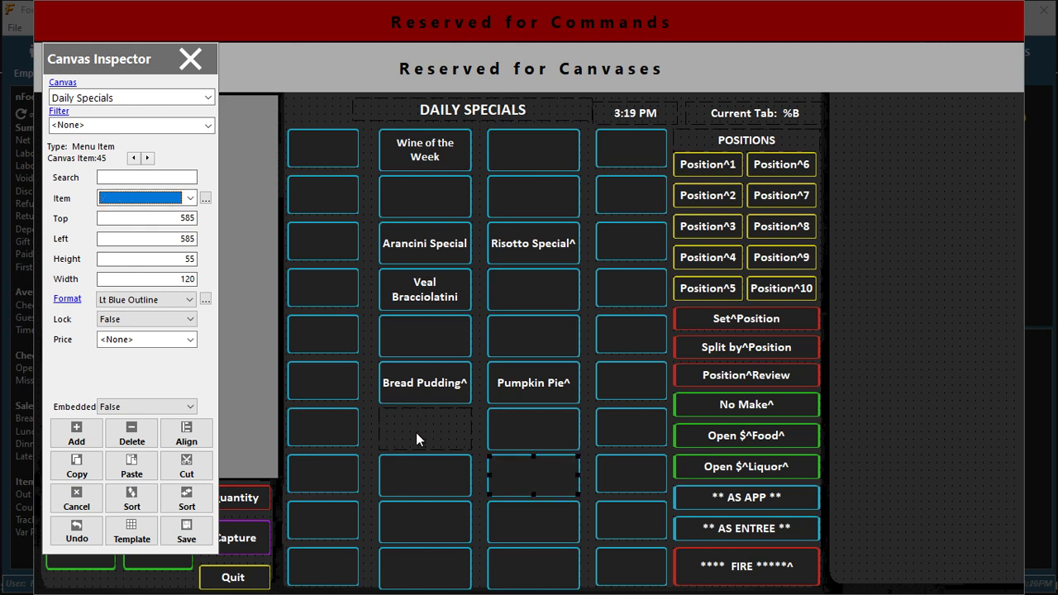
# - Look up the Veal Chop record in Menu Items by searching "veal", and close the window without changes
pyautogui.click(205, 199)
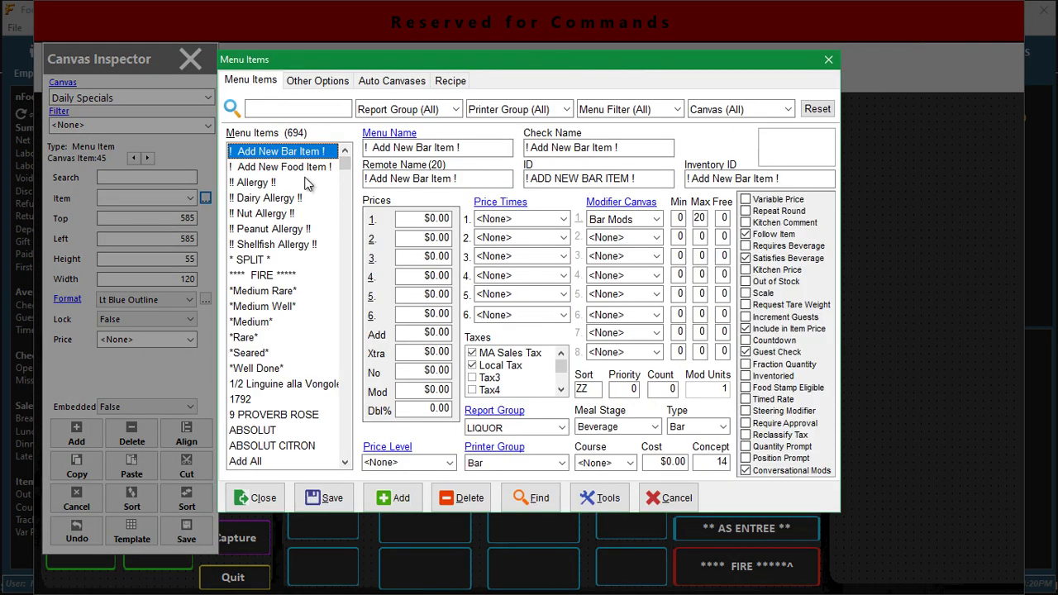
pyautogui.click(272, 107)
pyautogui.write('V')
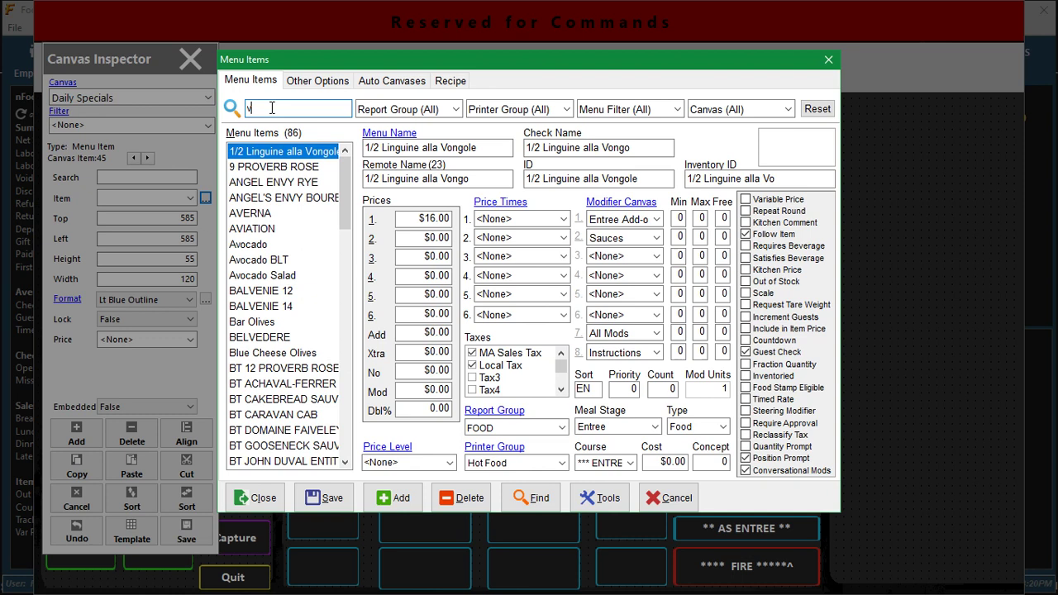
pyautogui.write('eal')
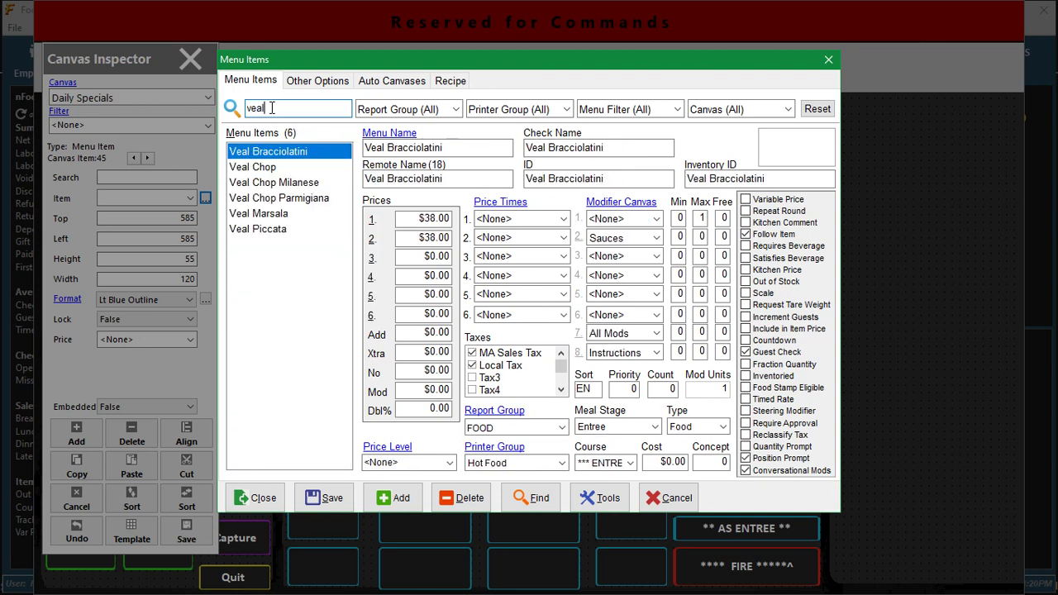
pyautogui.click(276, 167)
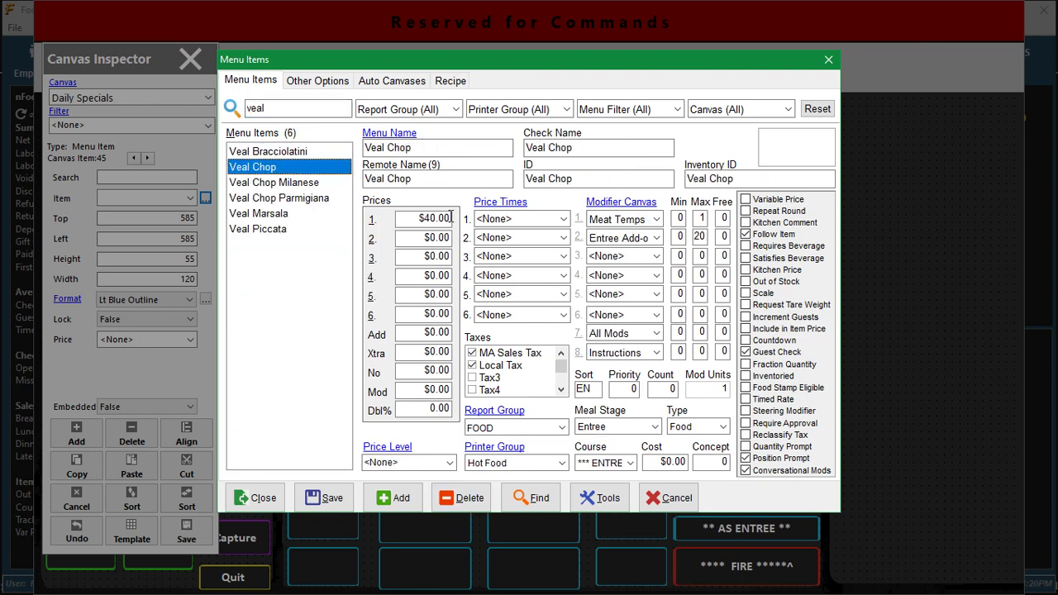
pyautogui.click(828, 59)
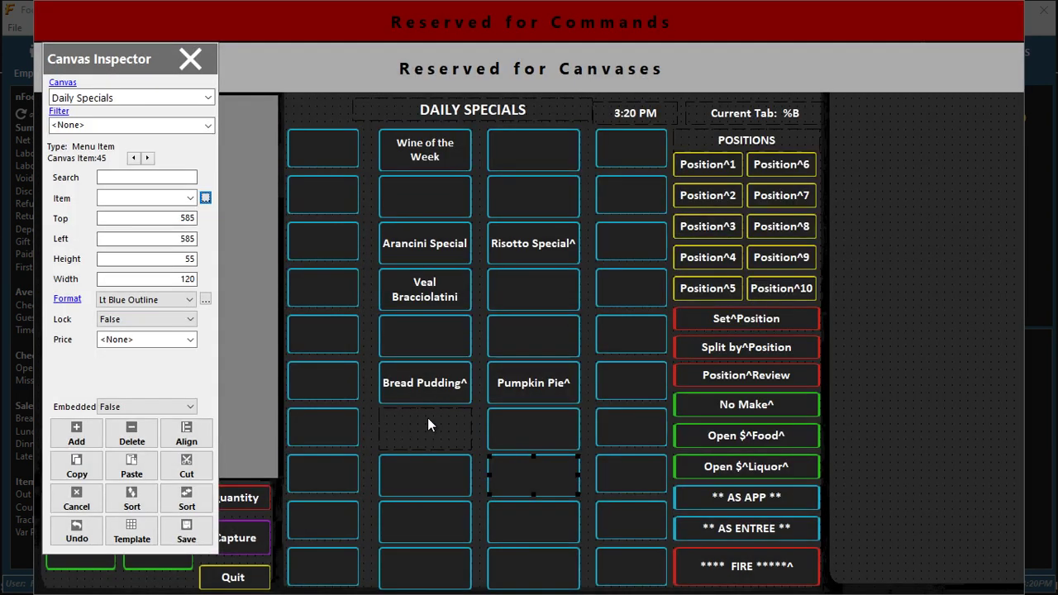
# - Try assigning Add All to the transparent button below Bread Pudding by searching "d", and clear the item from the button again
pyautogui.click(421, 429)
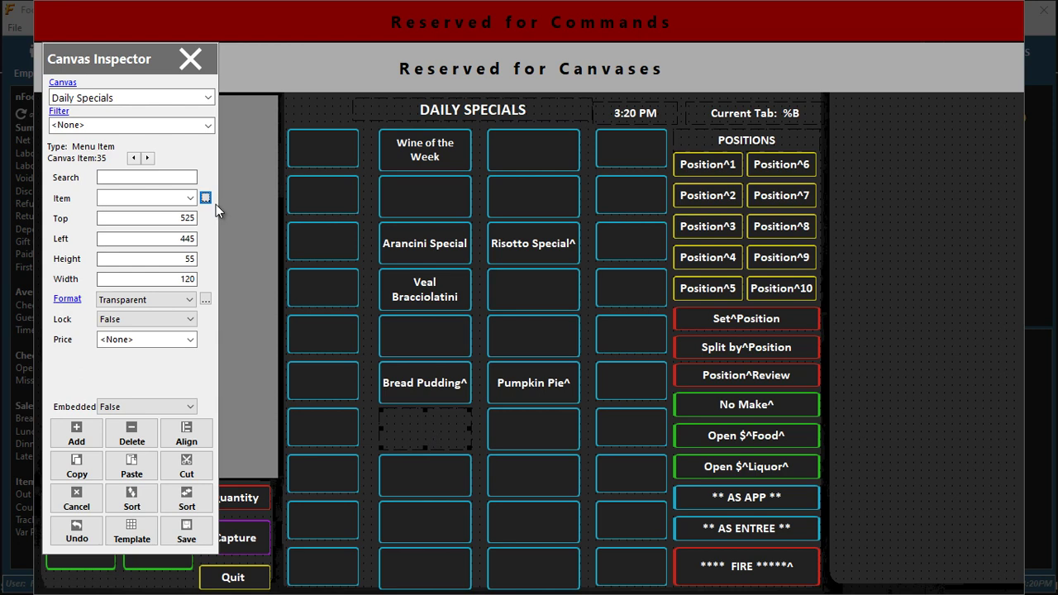
pyautogui.click(187, 198)
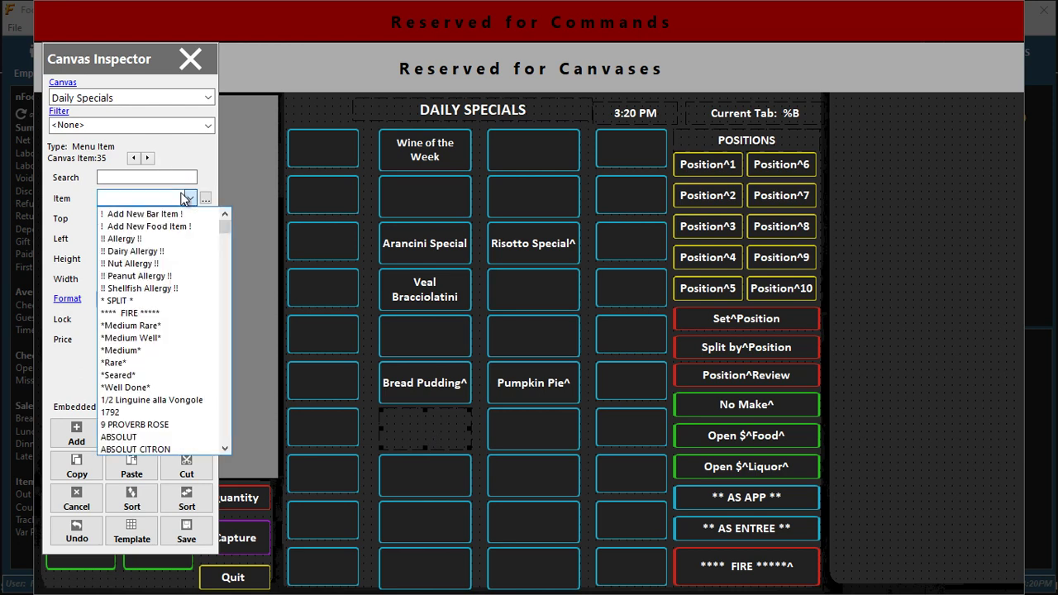
pyautogui.click(186, 198)
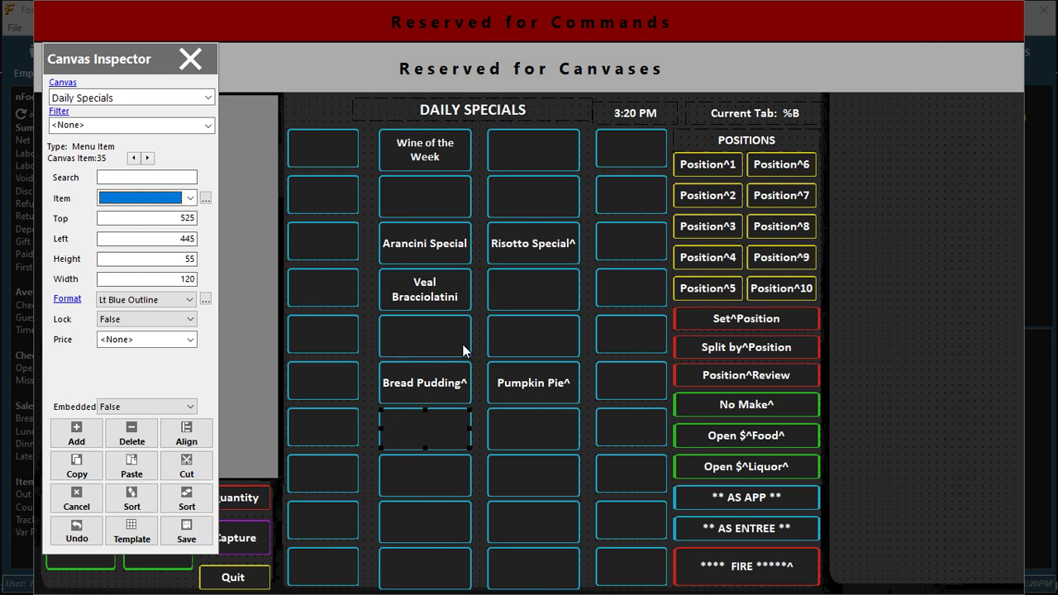
pyautogui.click(173, 178)
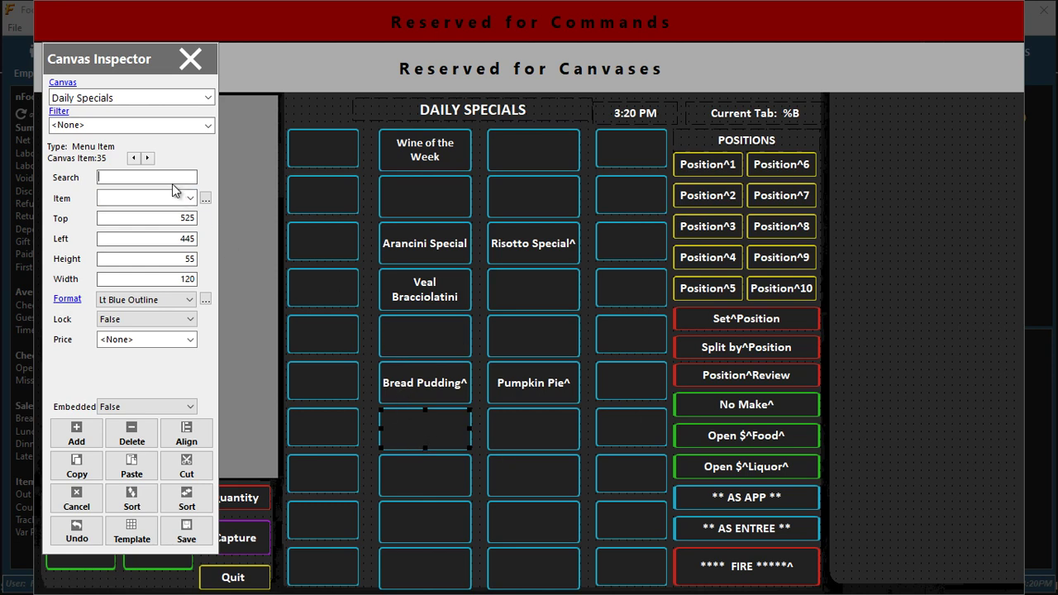
pyautogui.write('d')
pyautogui.click(75, 290)
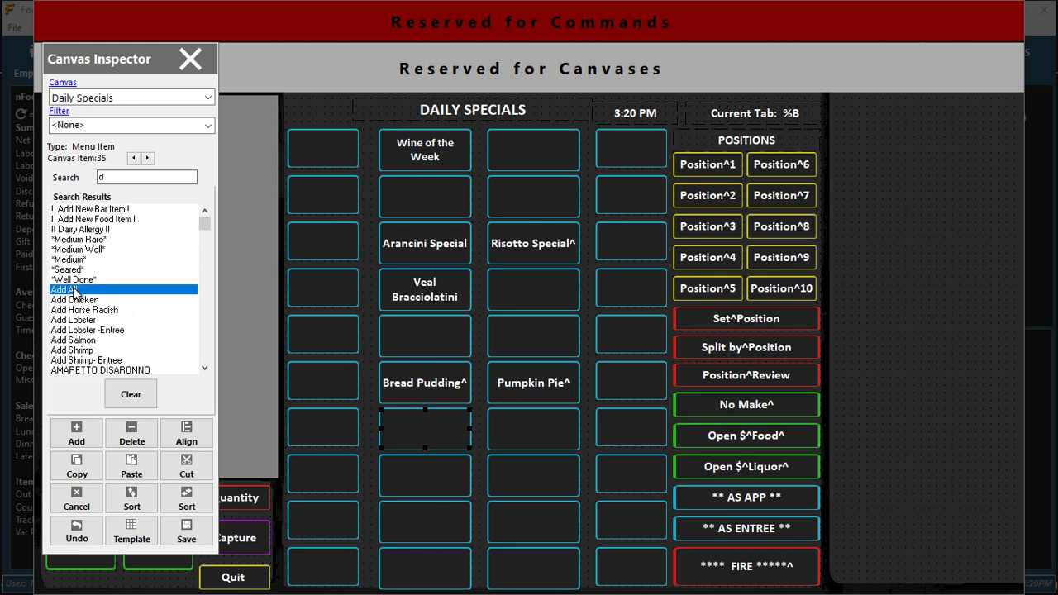
pyautogui.click(133, 200)
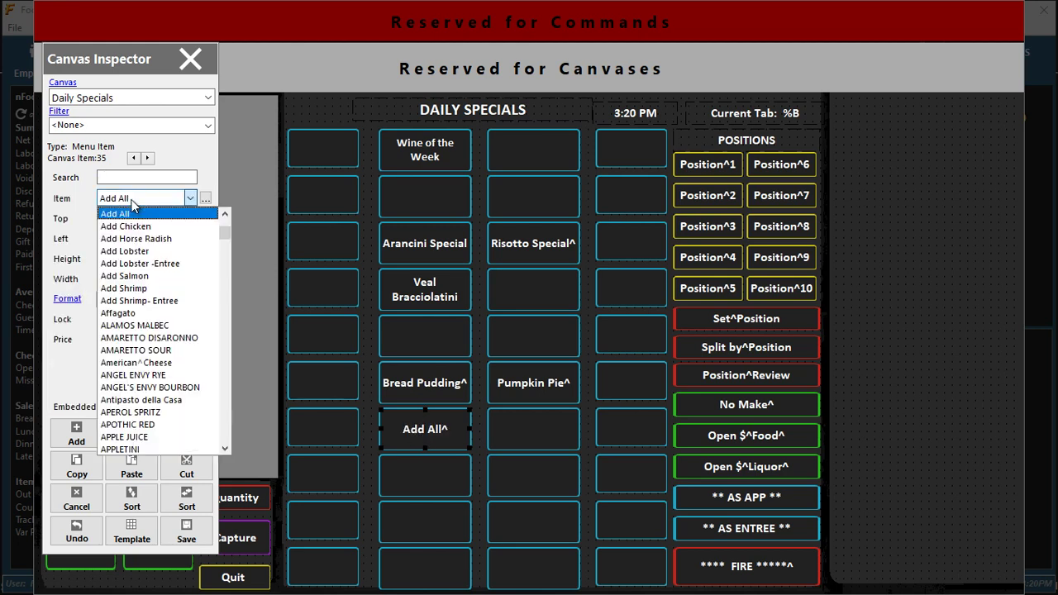
pyautogui.click(130, 202)
pyautogui.press('BackSpace')
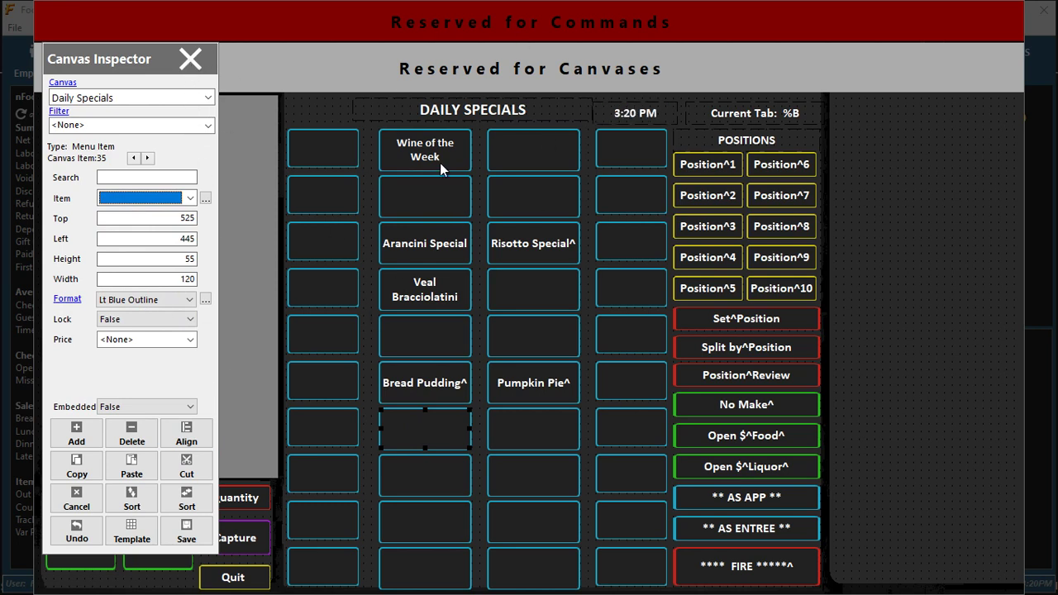
# - Close the Canvas Designer and open the Menu Items list
pyautogui.click(516, 240)
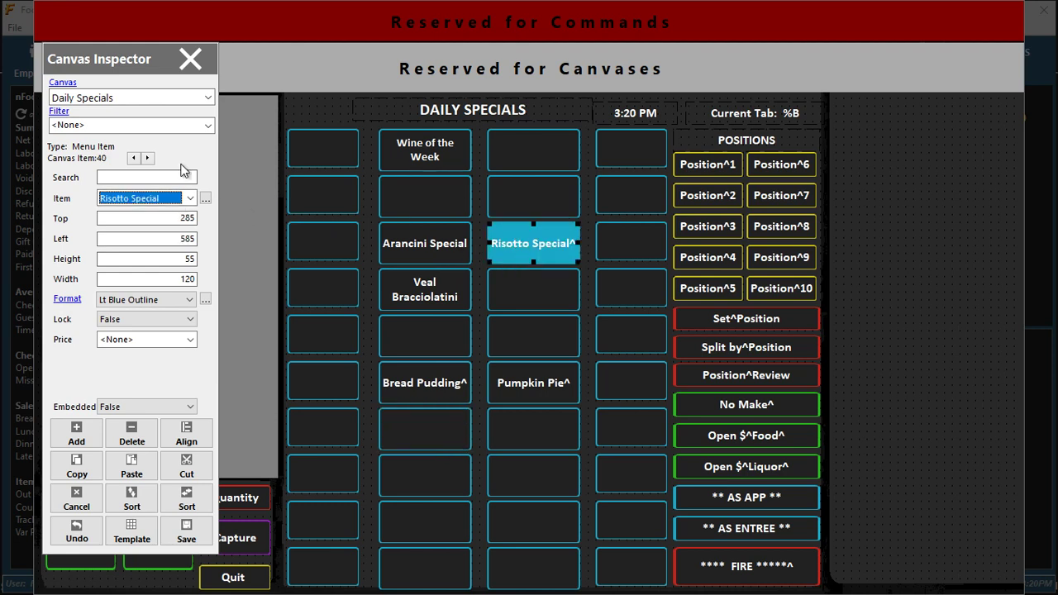
pyautogui.click(191, 60)
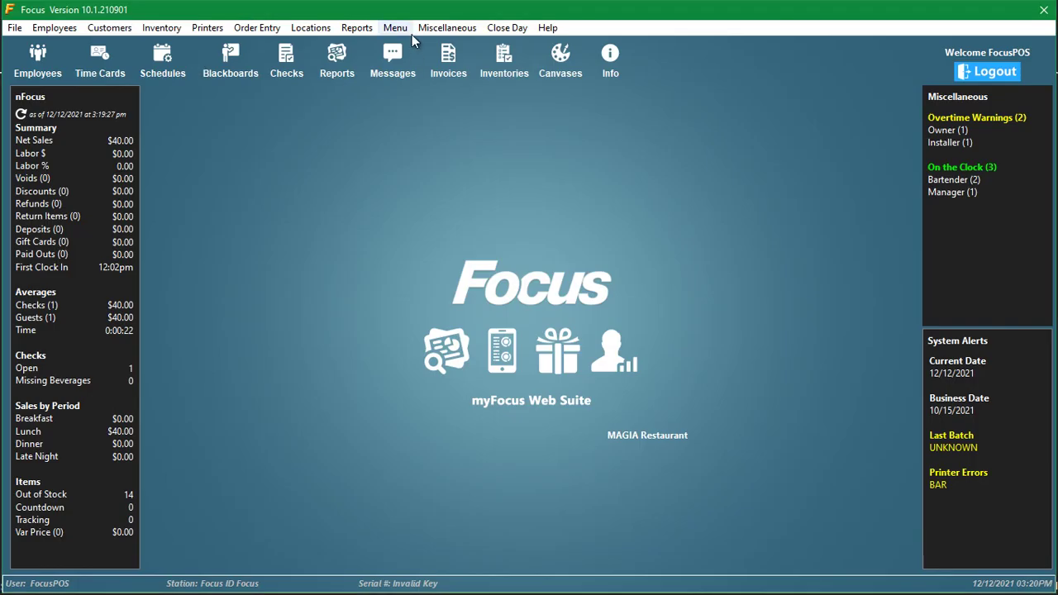
pyautogui.click(397, 28)
pyautogui.click(419, 81)
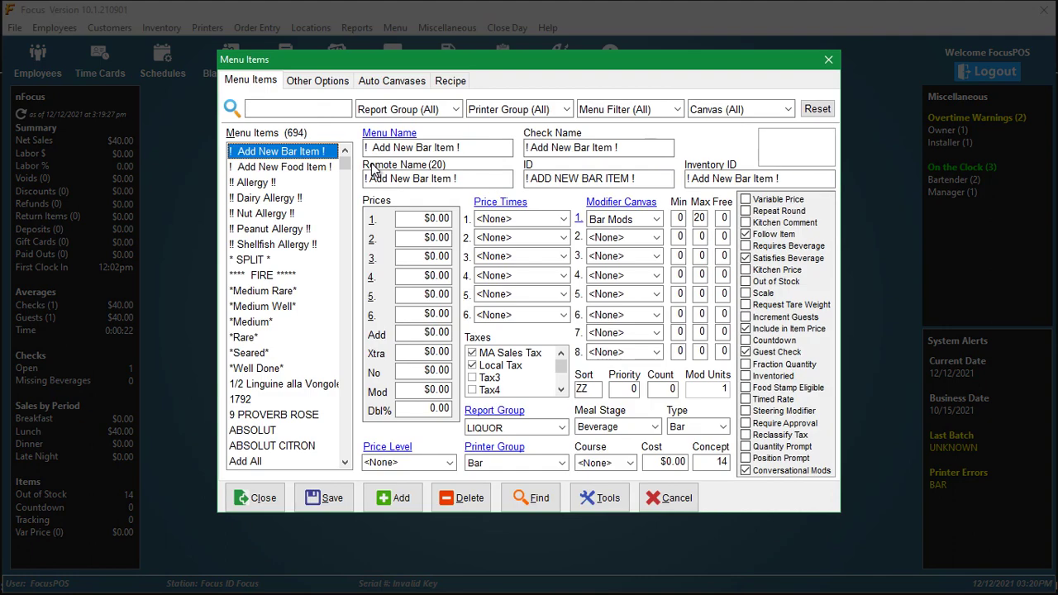
# - Find Veal Chop by searching "veal", delete the menu item, and close the Menu Items window
pyautogui.write('veal')
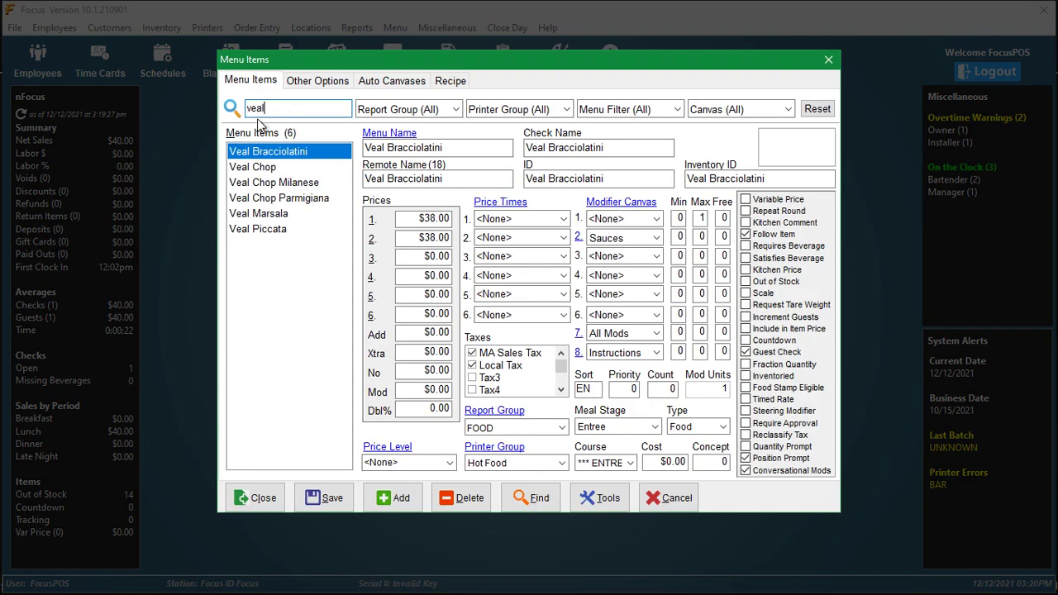
pyautogui.click(265, 170)
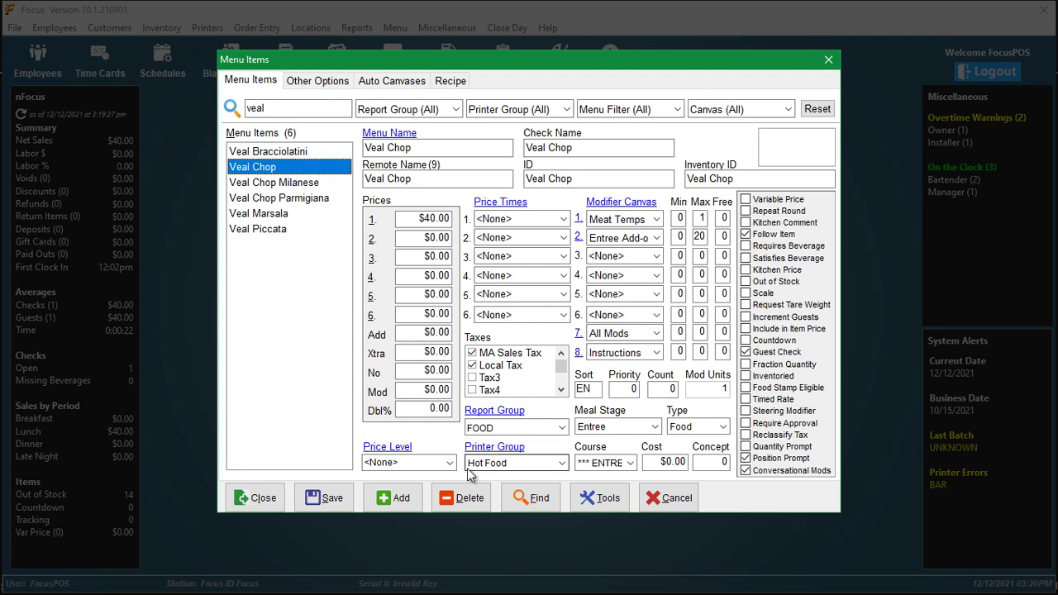
pyautogui.click(465, 498)
pyautogui.click(488, 287)
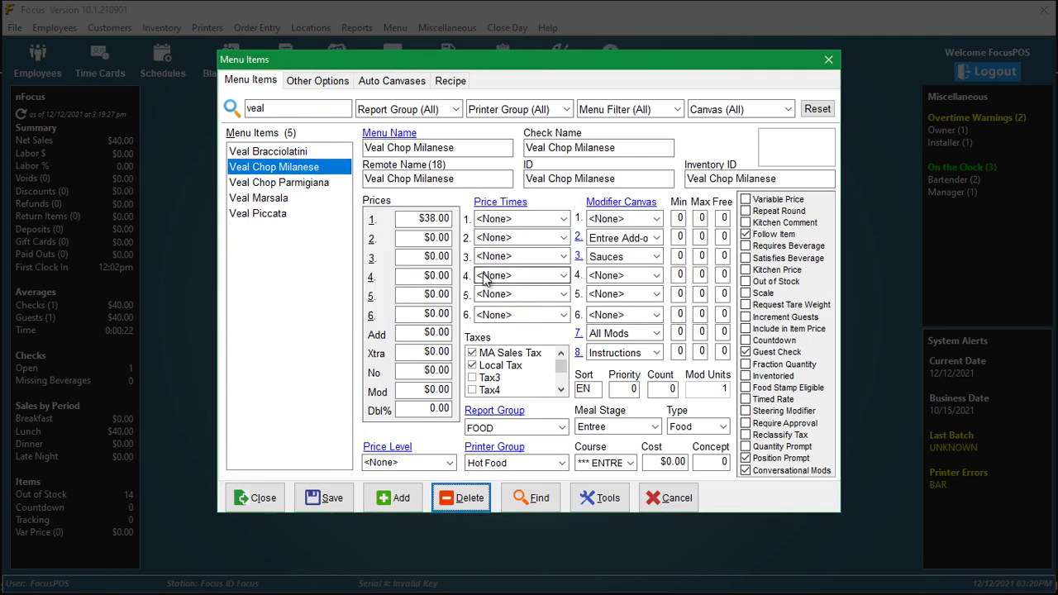
pyautogui.click(254, 496)
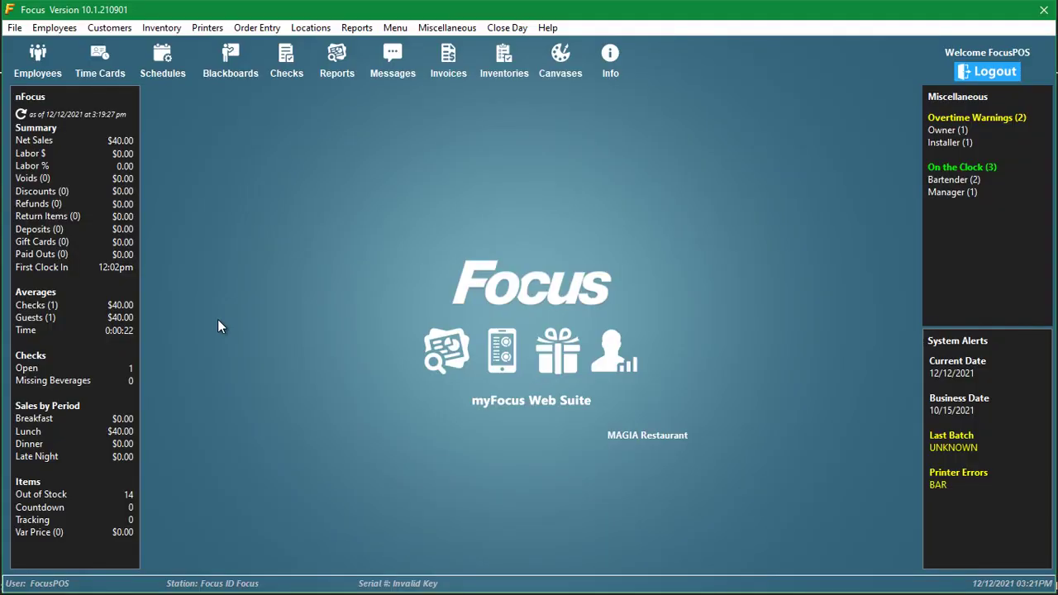